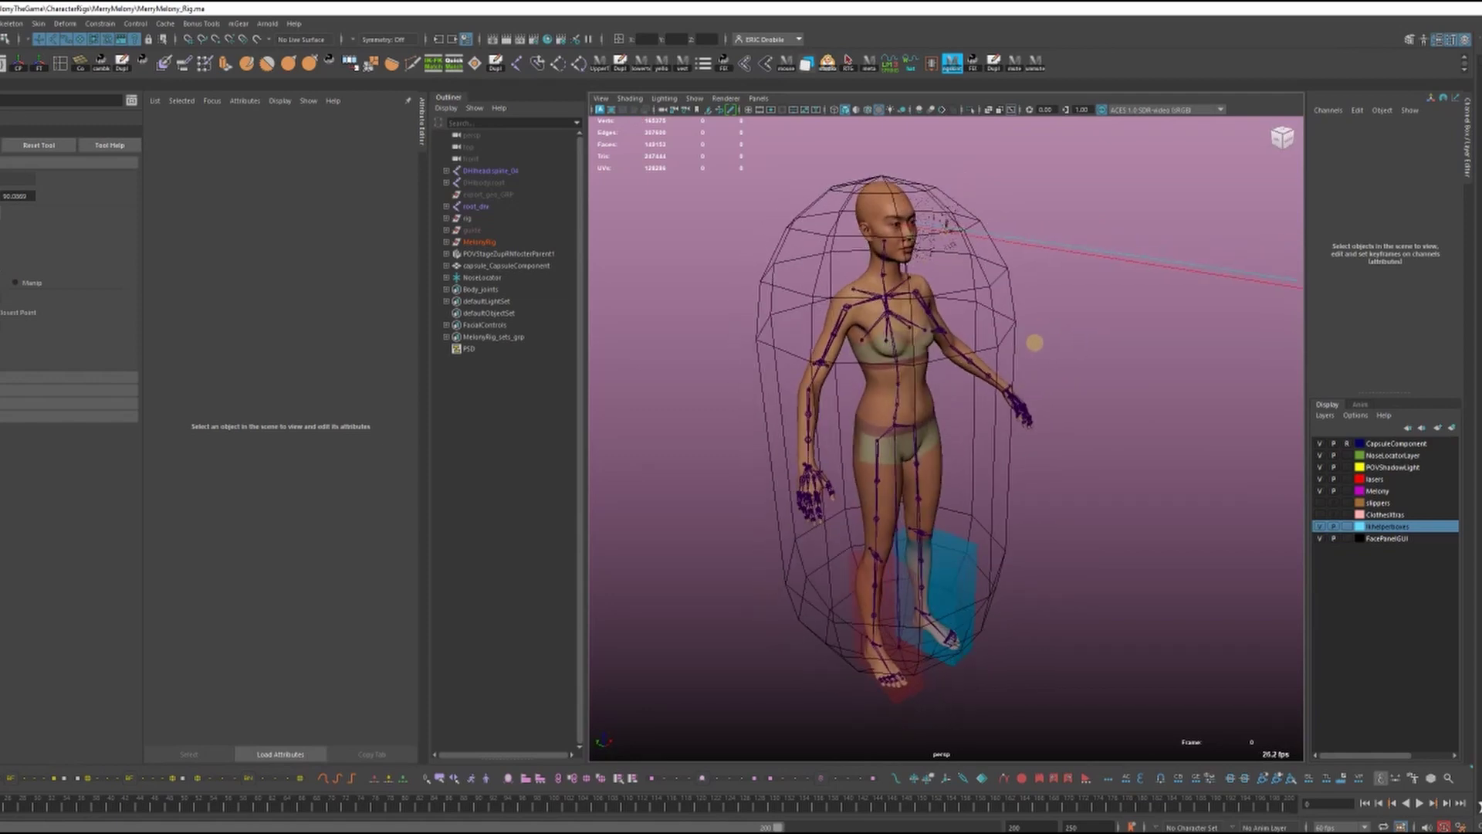
Step: Try moving the CTRL_C_eyesAim control in front of the face to test the eyes' aim
mouse_move(1035, 342)
left_mouse_down("alt")
mouse_move(1050, 336)
mouse_move(1033, 371)
left_mouse_up("alt")
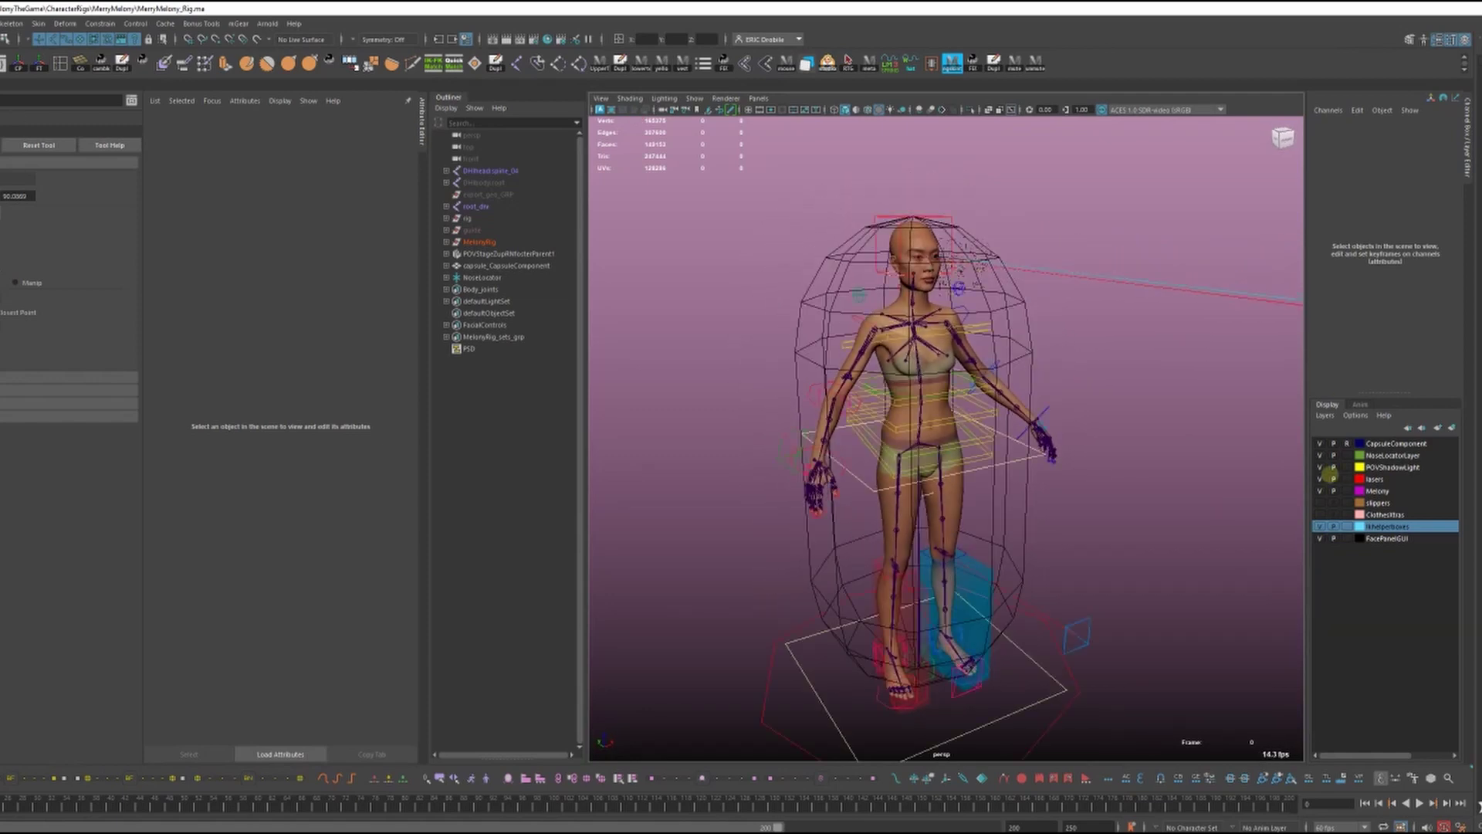
left_click_drag(1086, 428, 1059, 380, "alt")
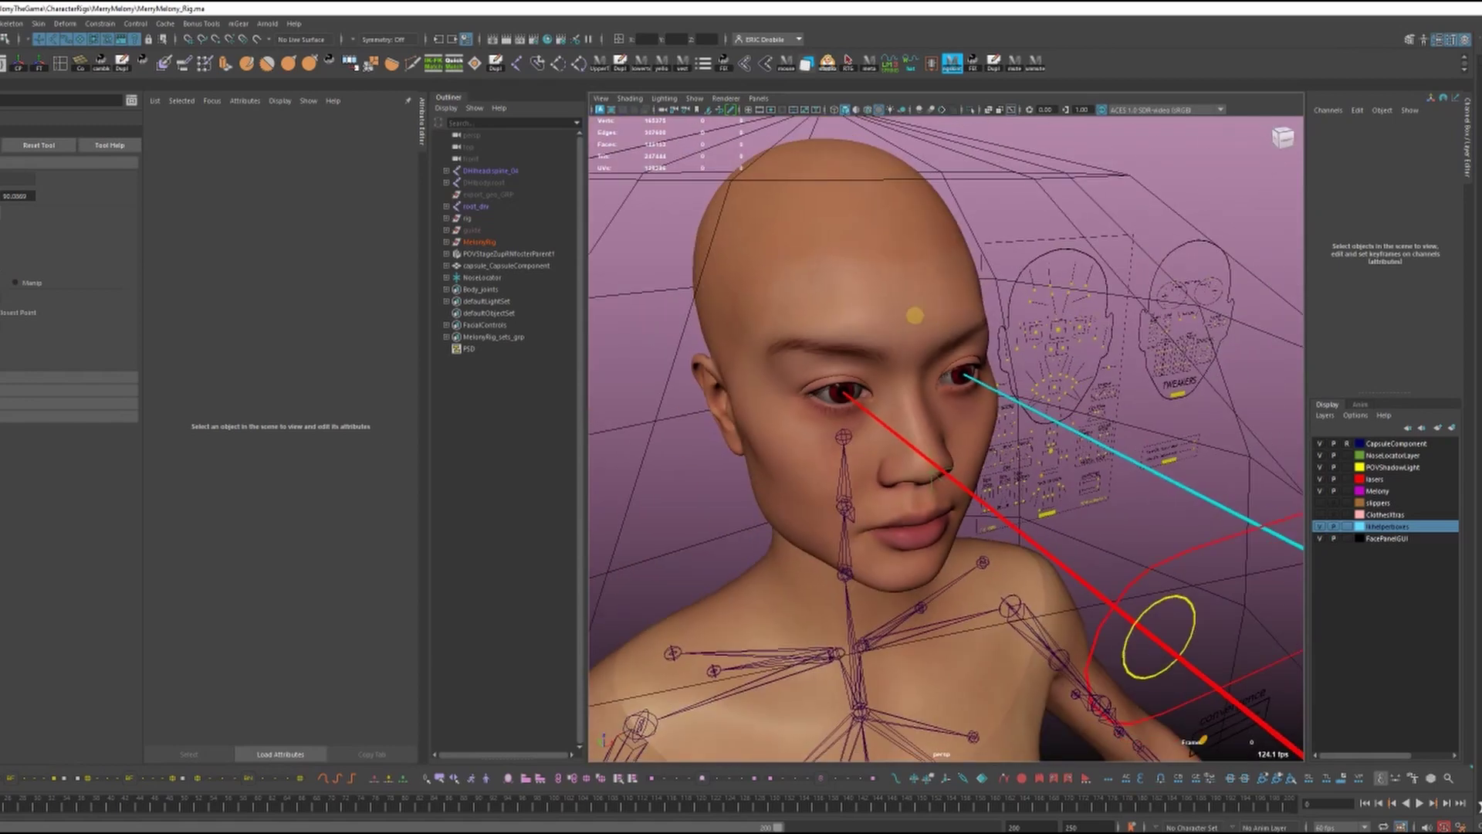
left_click_drag(914, 315, 1120, 413, "alt")
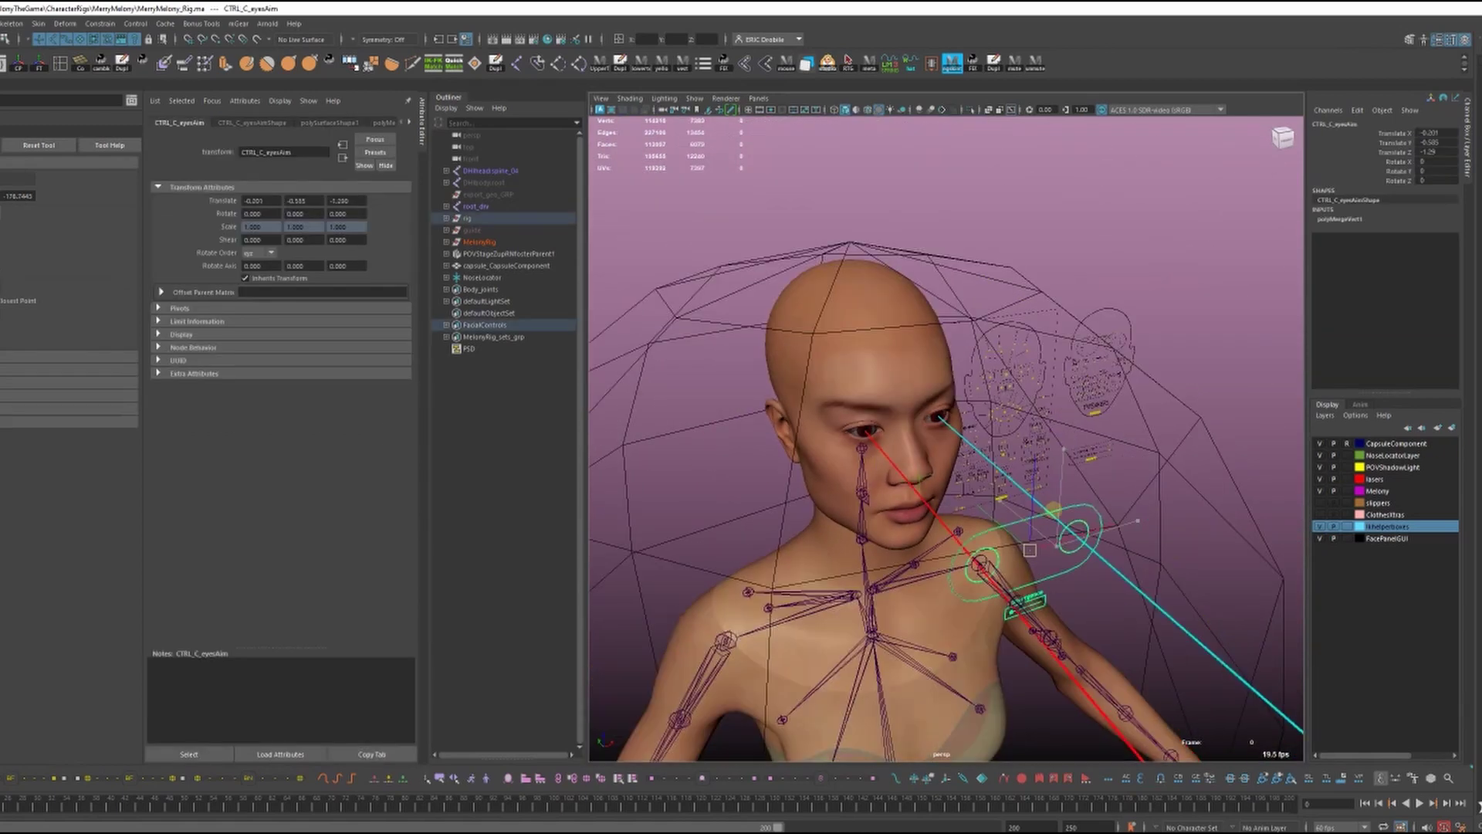
left_click_drag(1026, 529, 888, 471)
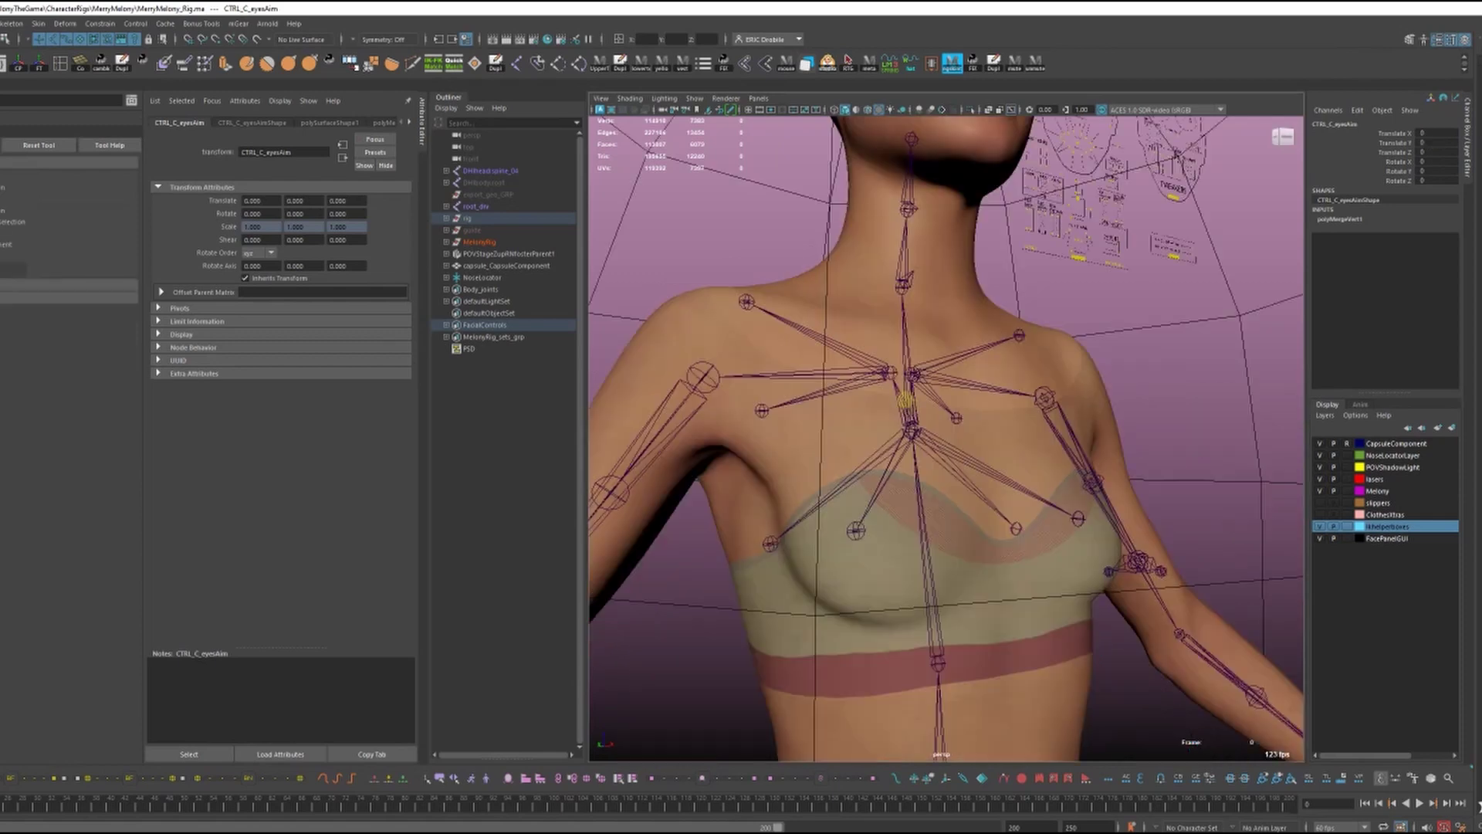
Step: Select the spine_05_drv joint in the chest and examine the skeleton through the arms, torso and hips
left_click(911, 431)
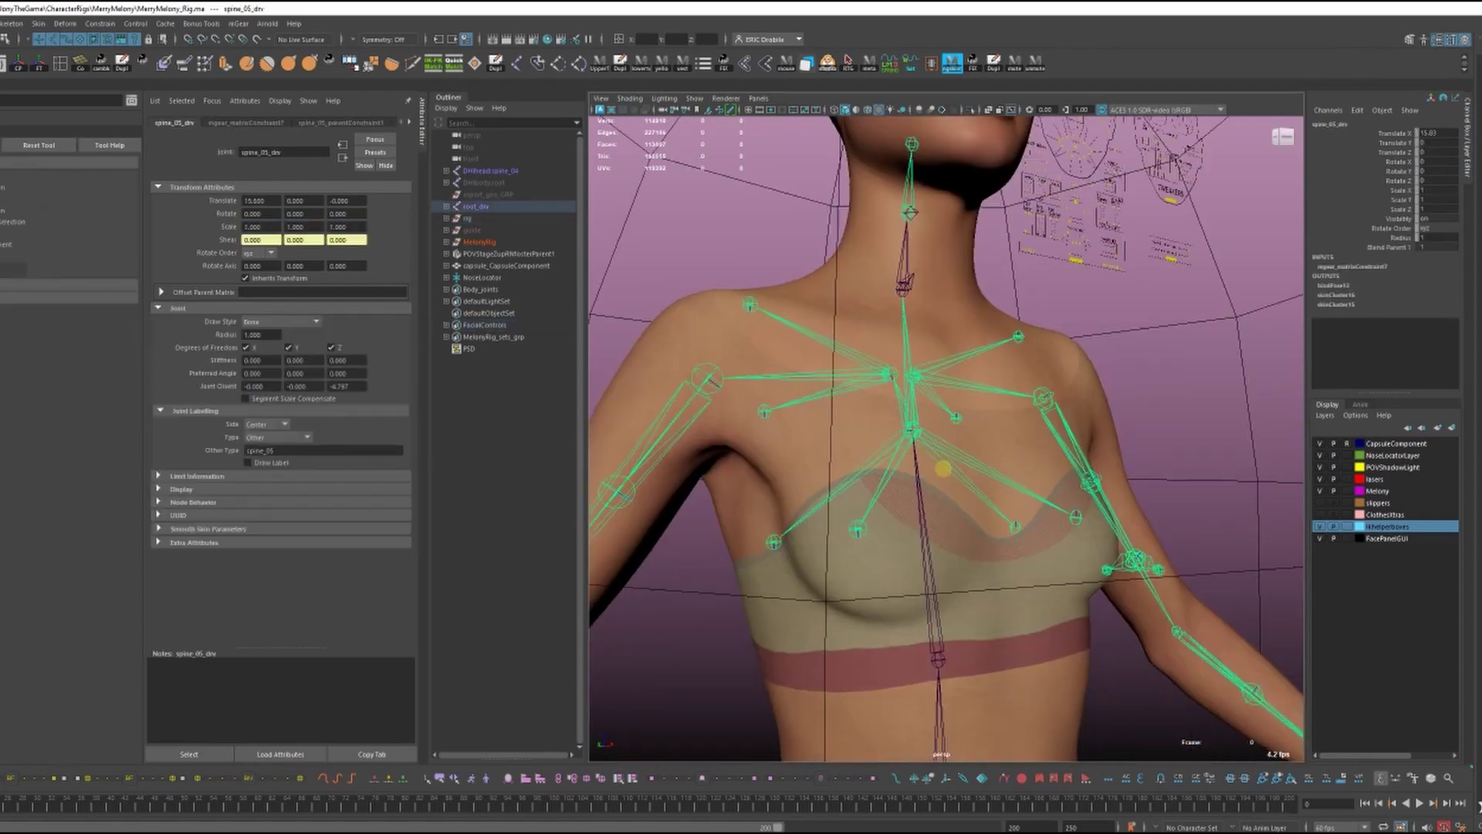
scroll(943, 469, "down", 6)
middle_click_drag(926, 653, 949, 417, "alt")
left_click_drag(950, 417, 864, 301, "alt")
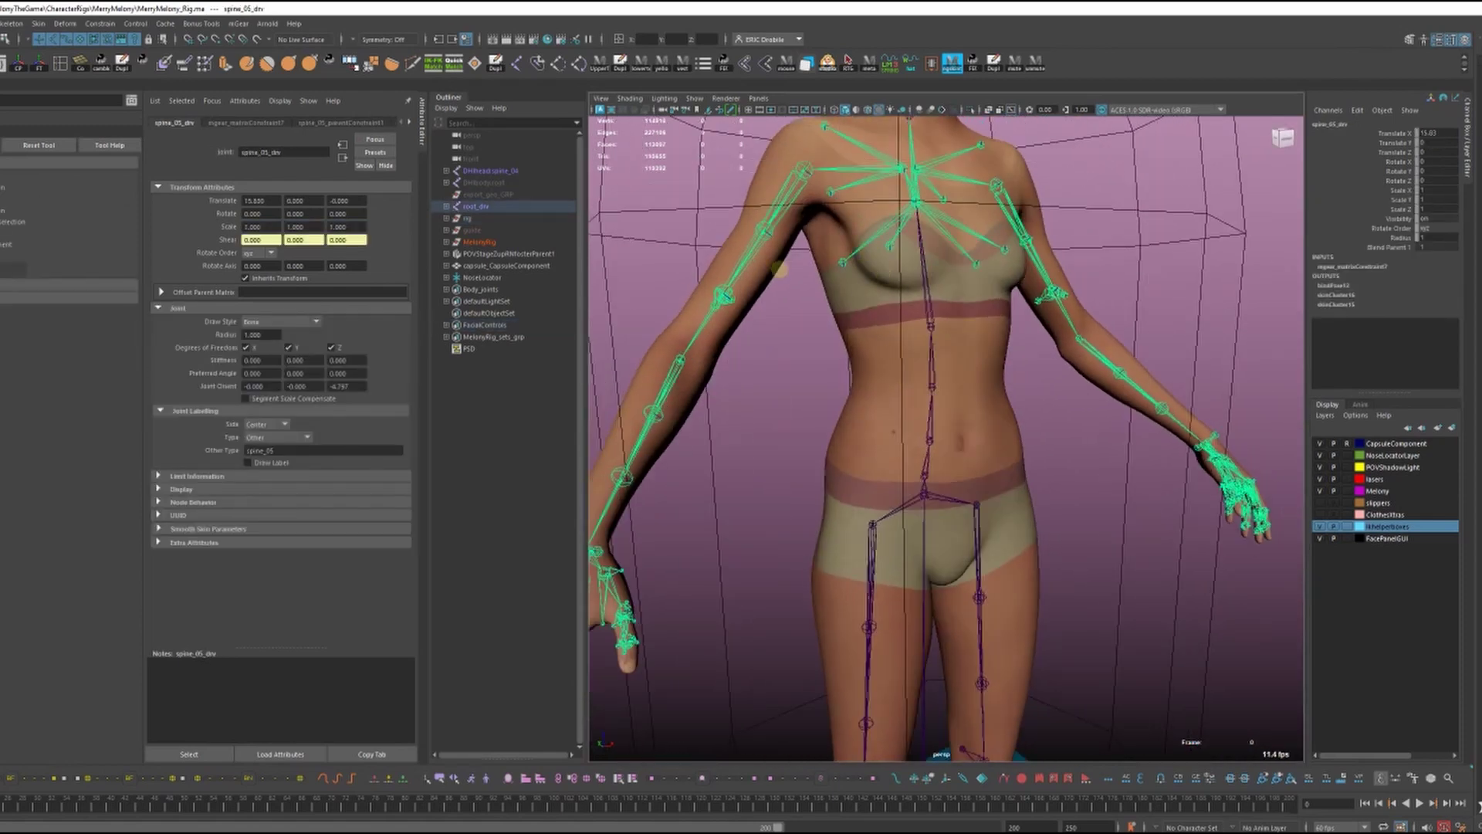
left_click_drag(1011, 503, 862, 455, "alt")
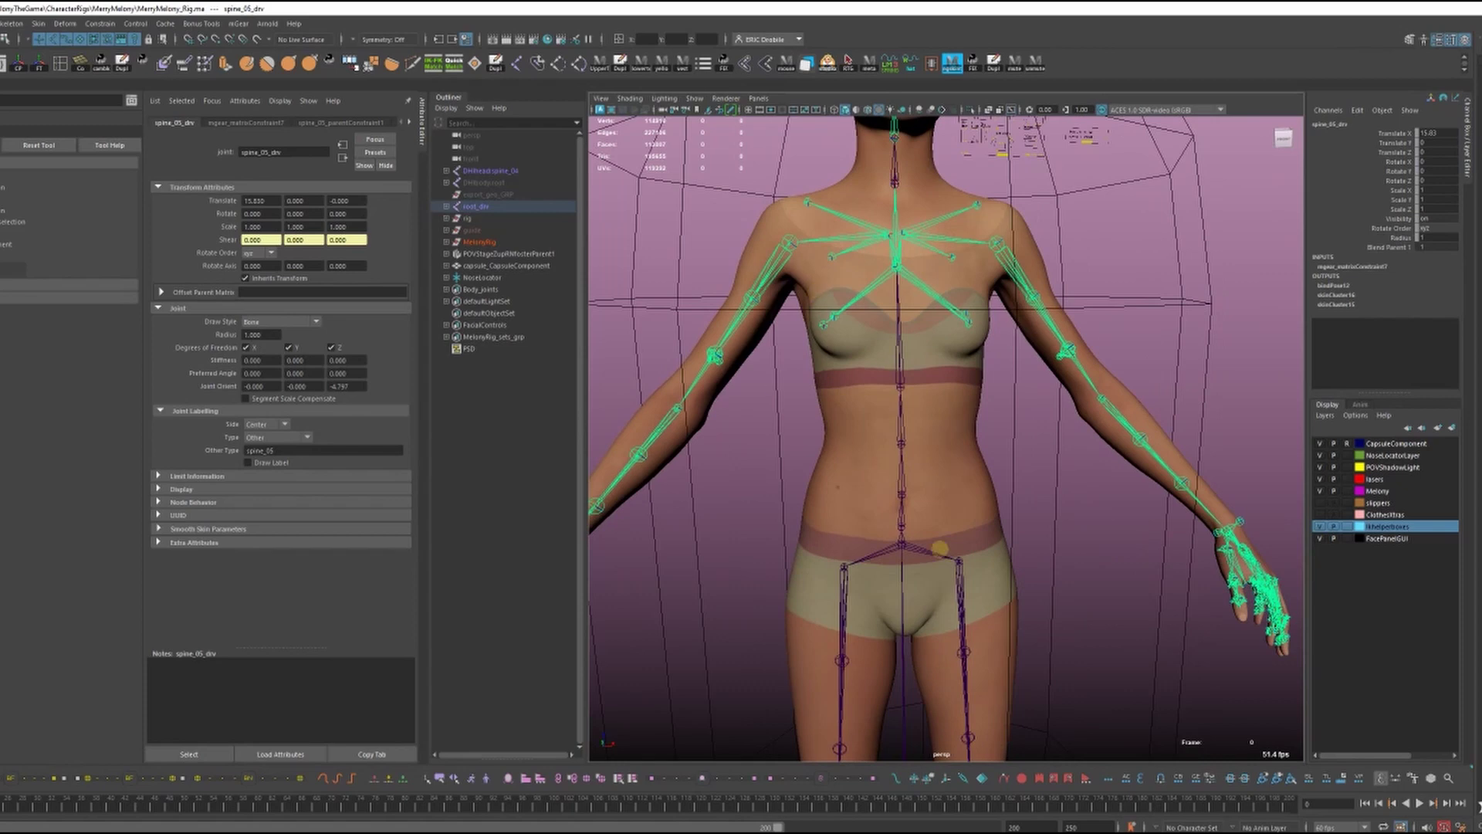
right_click_drag(1003, 469, 880, 462, "alt")
middle_click_drag(880, 461, 867, 338, "alt")
left_click_drag(867, 338, 957, 499, "alt")
Step: Try moving the leg_R0_ik_ctl foot control and rotating it about 20 degrees in X to test the leg
mouse_move(923, 617)
left_mouse_down()
mouse_move(930, 577)
mouse_move(913, 608)
left_mouse_up()
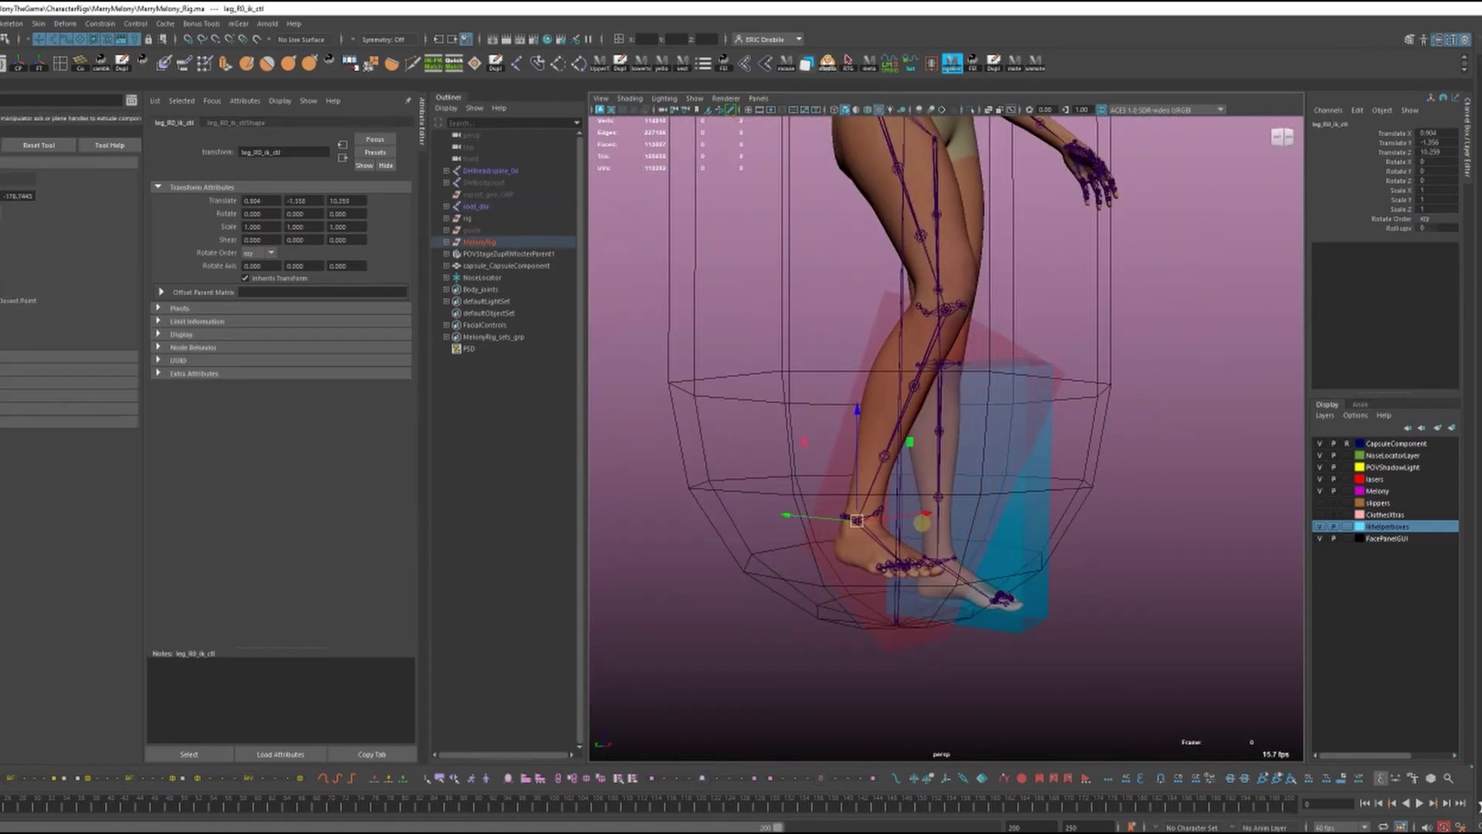
key("e")
left_click_drag(918, 606, 787, 596, "alt")
key("w")
key("w")
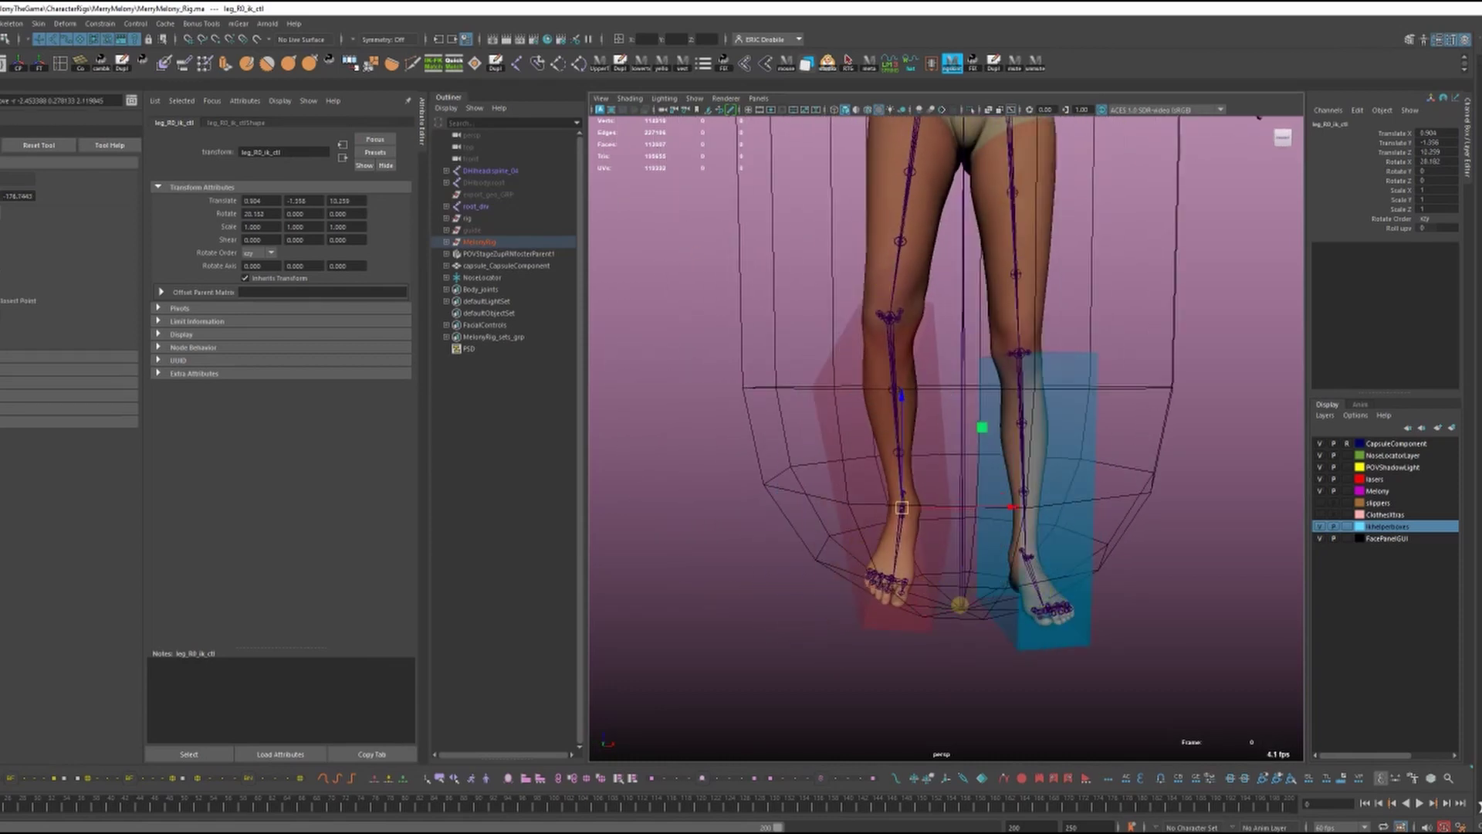
left_click_drag(959, 605, 912, 616, "alt")
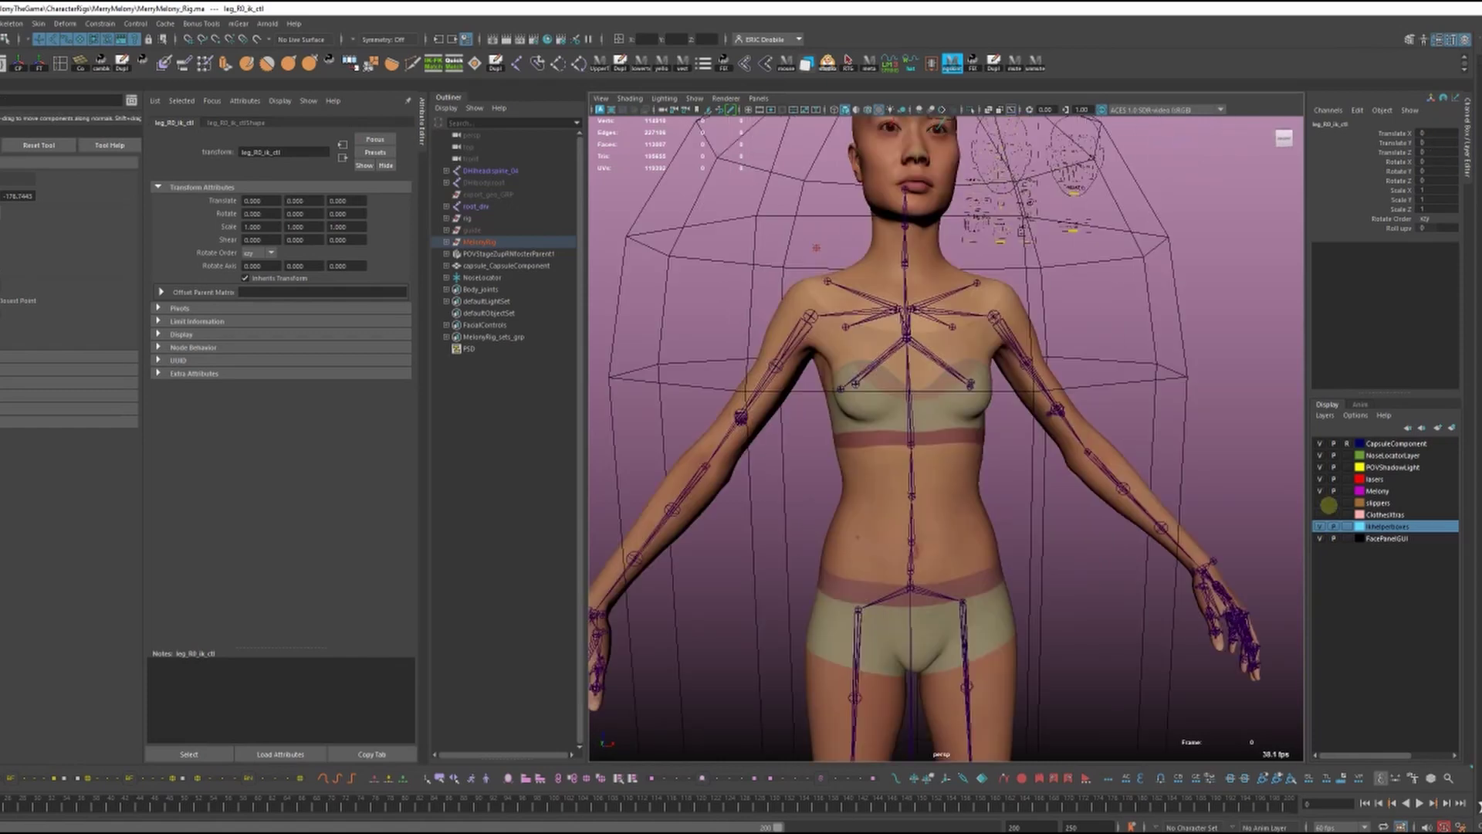
Step: Show the ClothesXtras and slippers layers to display the outfit on the character
left_click(1320, 515)
right_click_drag(1146, 497, 1030, 437, "alt")
left_click_drag(1031, 437, 1069, 440, "alt")
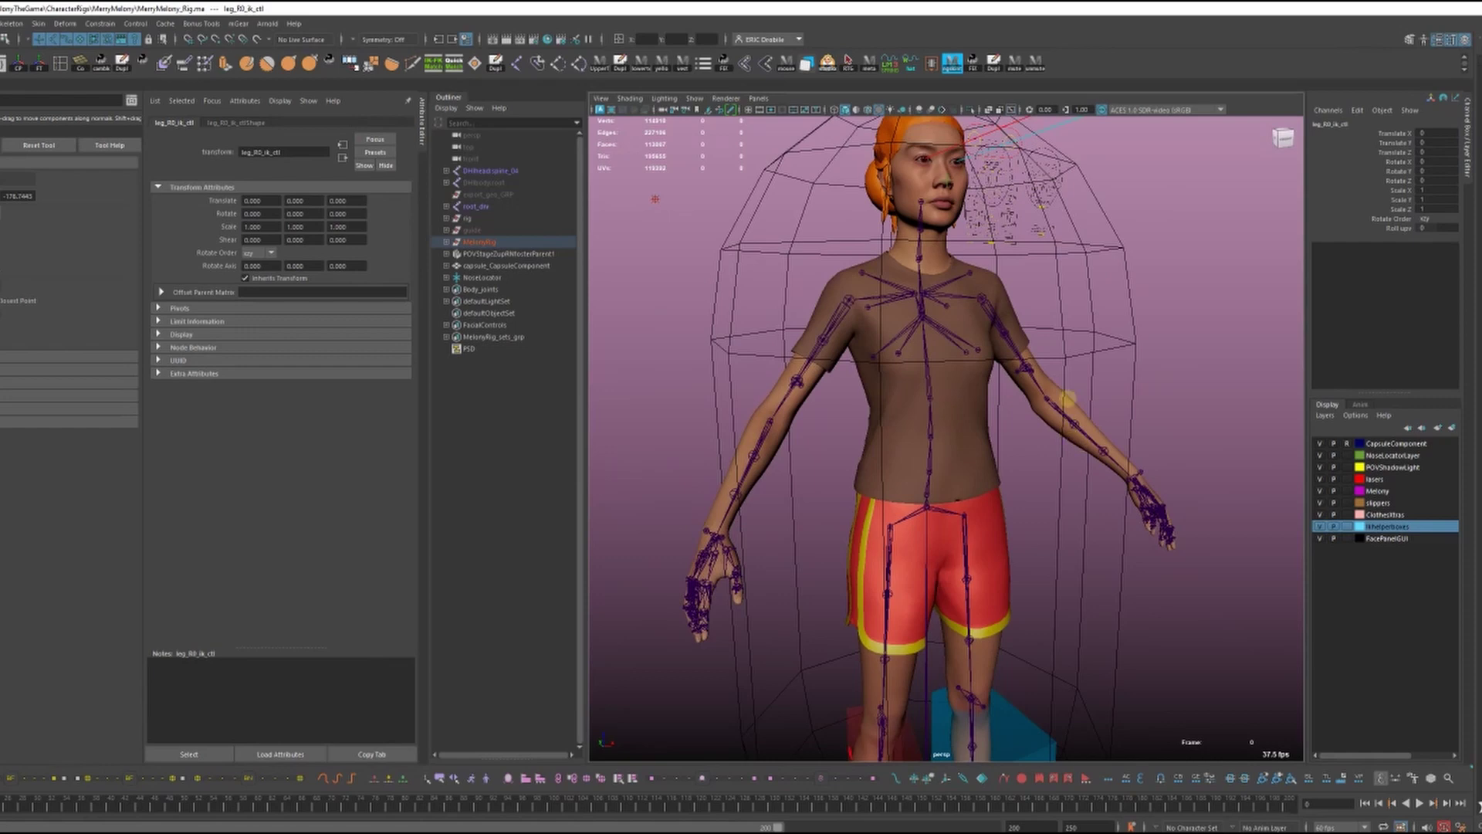
right_click_drag(1108, 426, 1036, 434, "alt")
left_click_drag(1036, 434, 1047, 442, "alt")
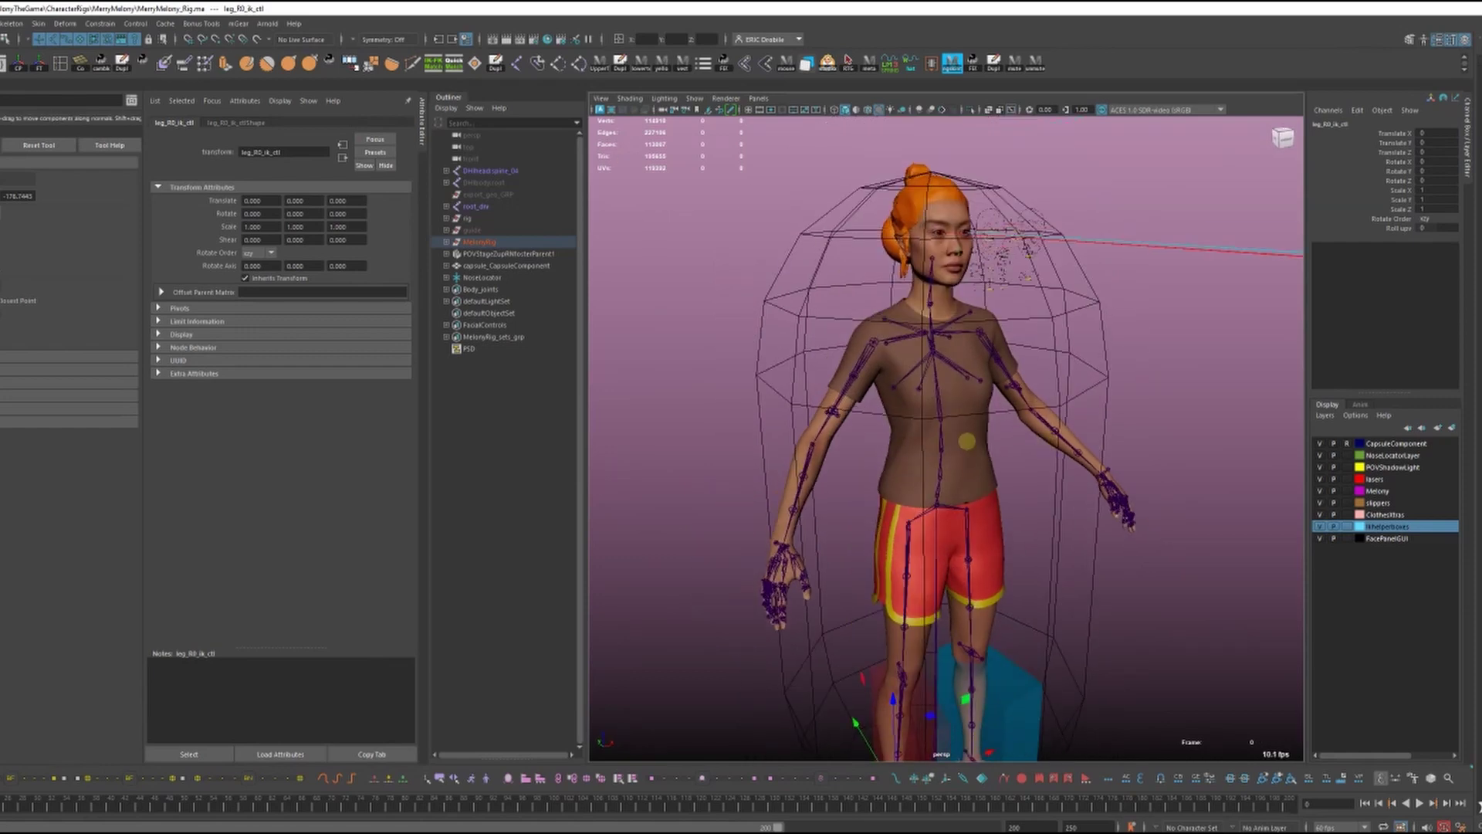
left_click_drag(986, 506, 988, 473, "alt")
right_click_drag(988, 473, 1039, 476, "alt")
middle_click_drag(1039, 475, 1034, 482, "alt")
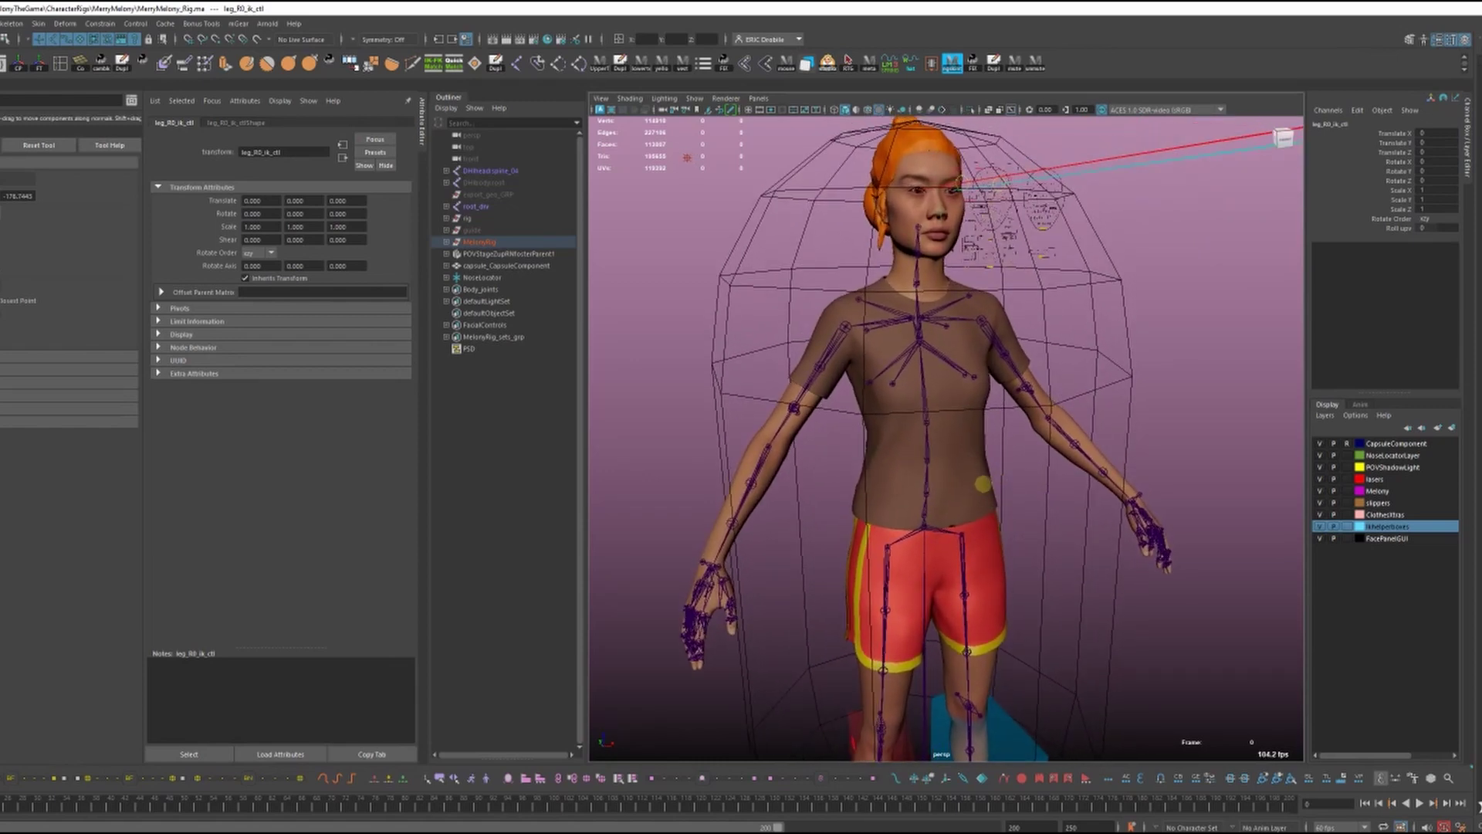
left_click_drag(904, 605, 942, 607, "alt")
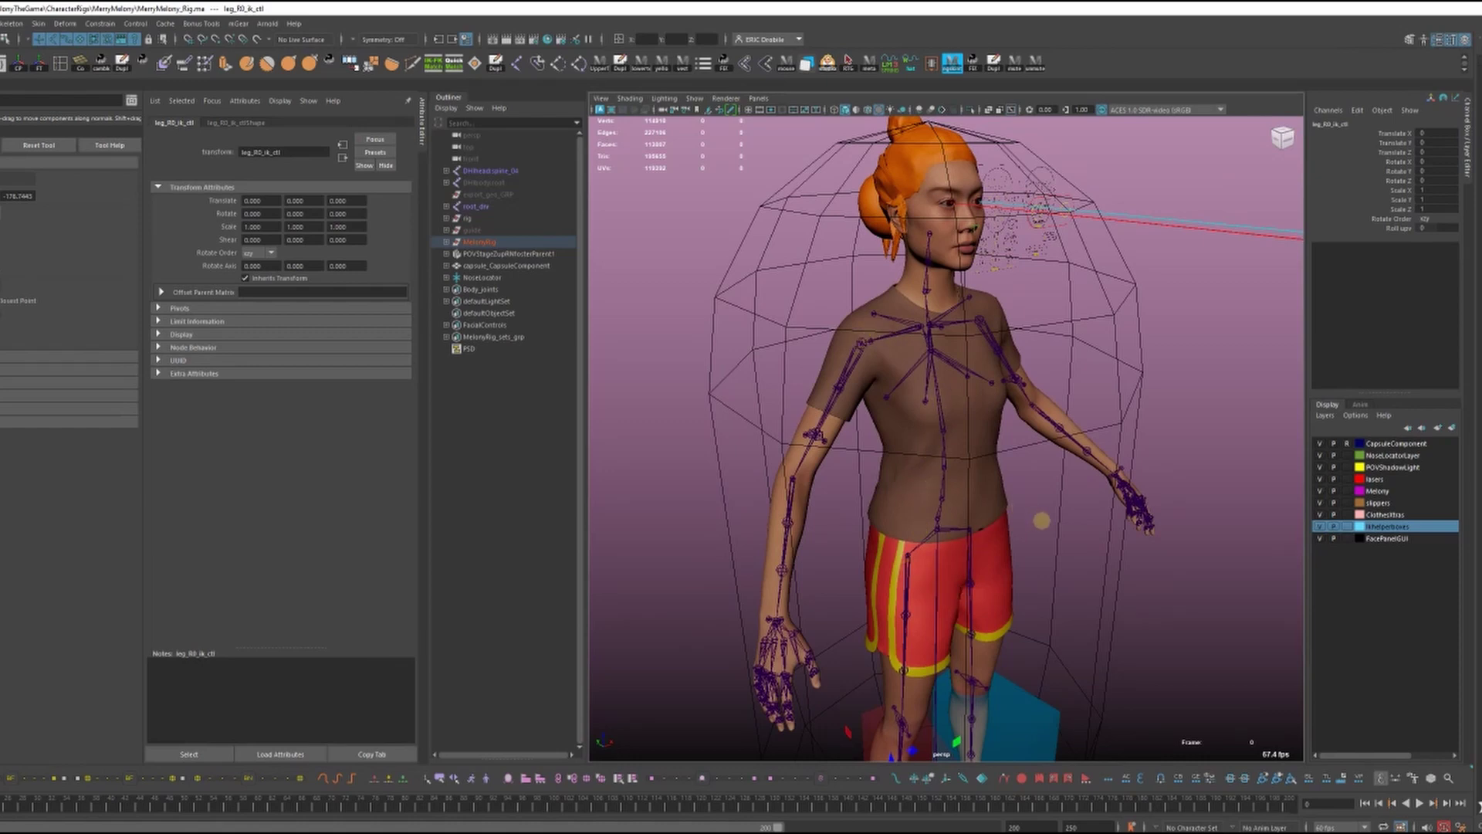
Step: Frame the selected foot control and examine the furry slippers on both feet
key("f")
left_click_drag(1055, 433, 1046, 471, "alt")
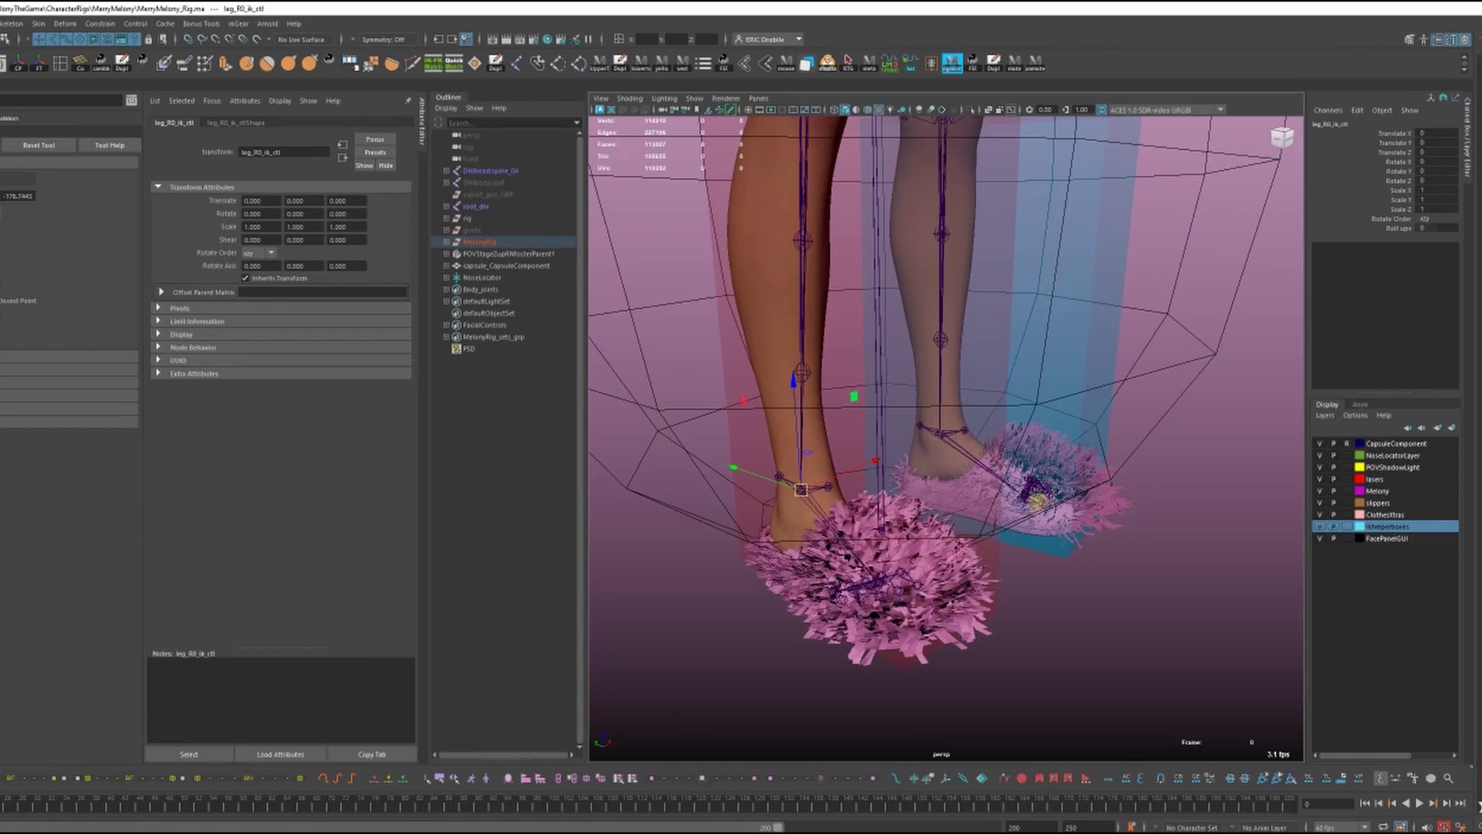
middle_click_drag(1039, 503, 1037, 510, "alt")
left_click_drag(976, 505, 1016, 477, "alt")
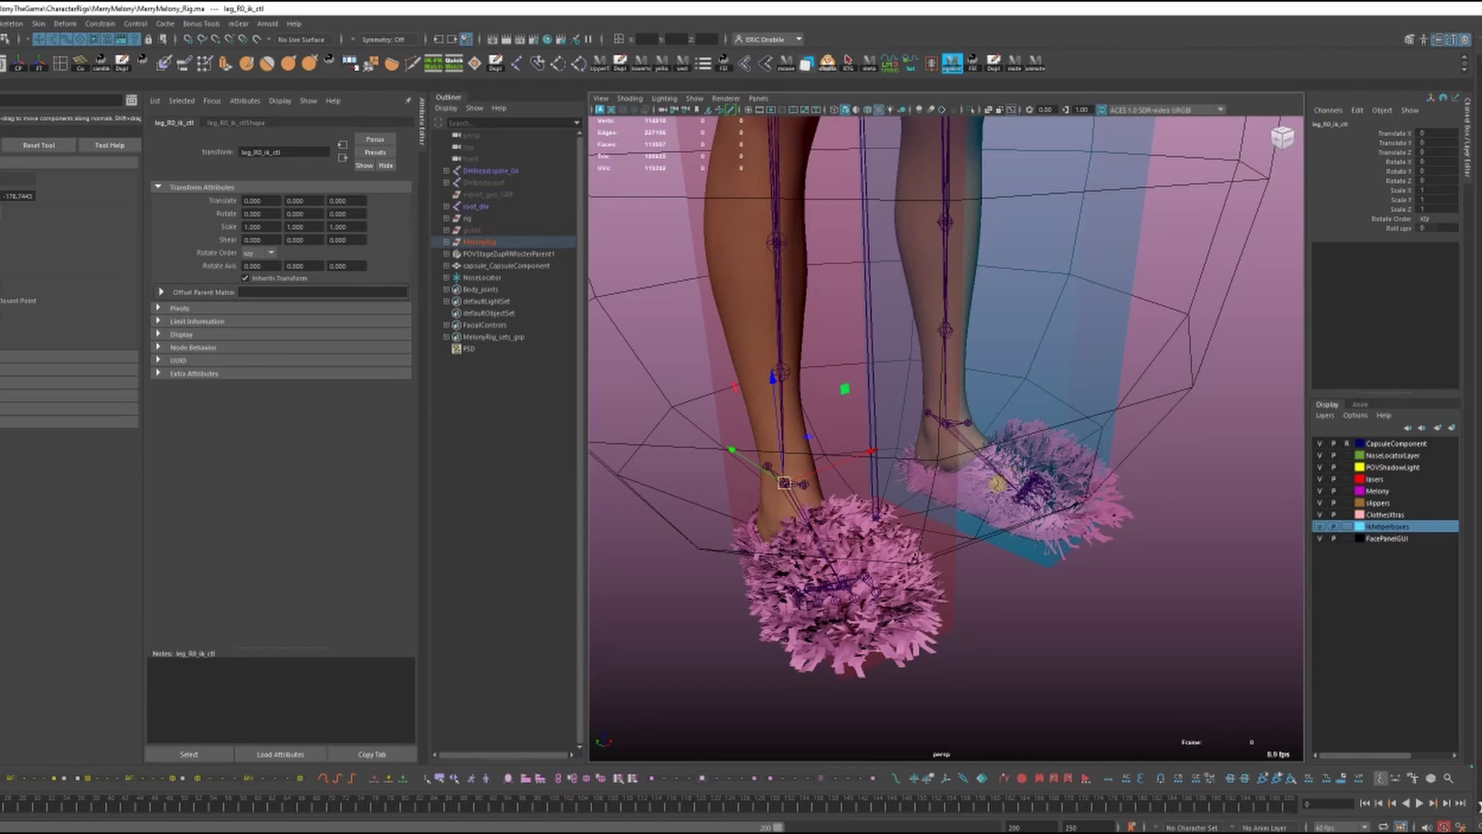
mouse_move(997, 485)
left_mouse_down("alt")
mouse_move(980, 491)
mouse_move(1012, 474)
left_mouse_up("alt")
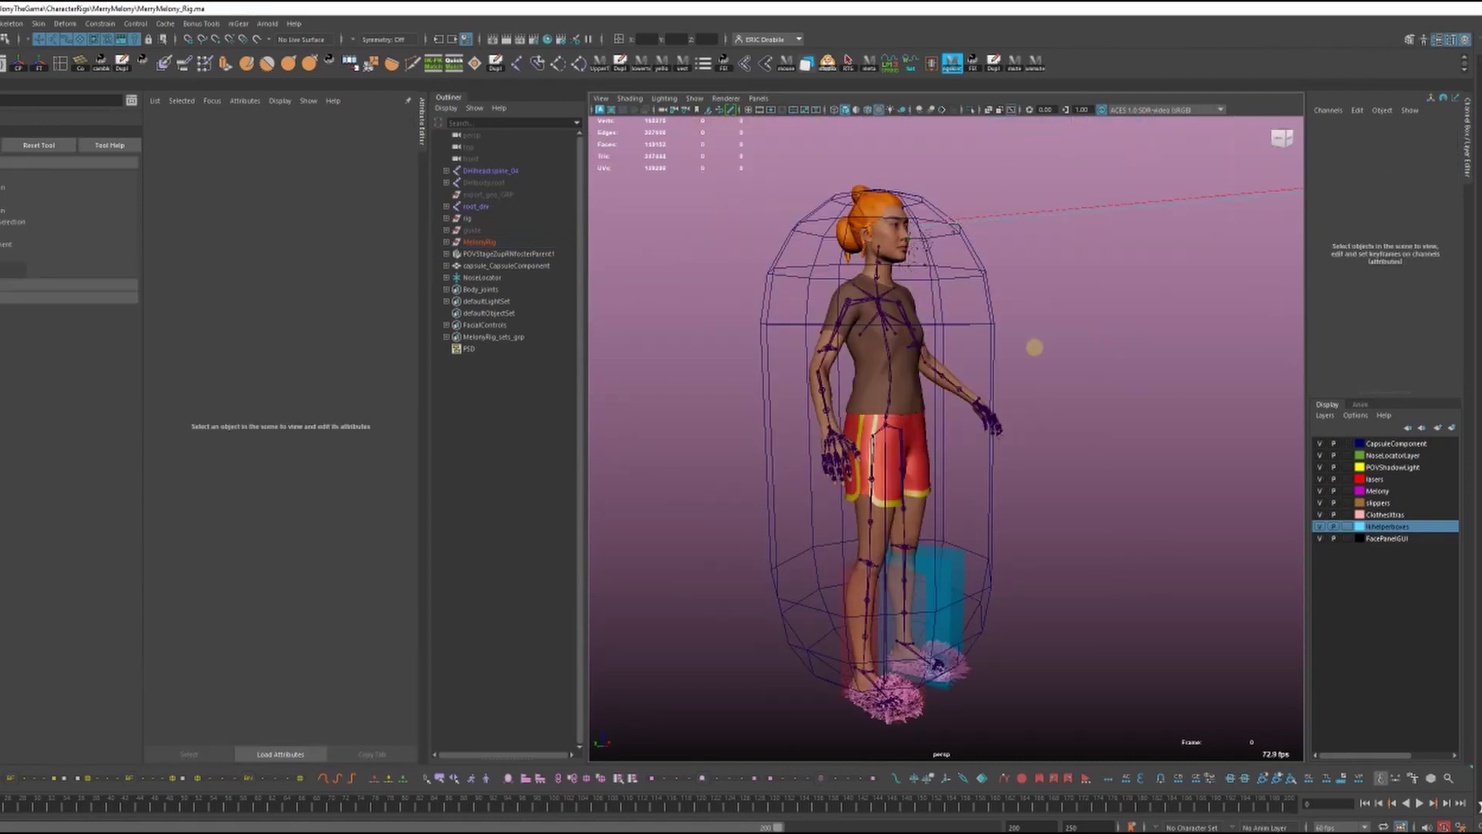
Step: Select the capsule_CapsuleComponent mesh and examine how it surrounds the character's head, body and feet
left_click(993, 353)
left_click_drag(994, 352, 1082, 358, "alt")
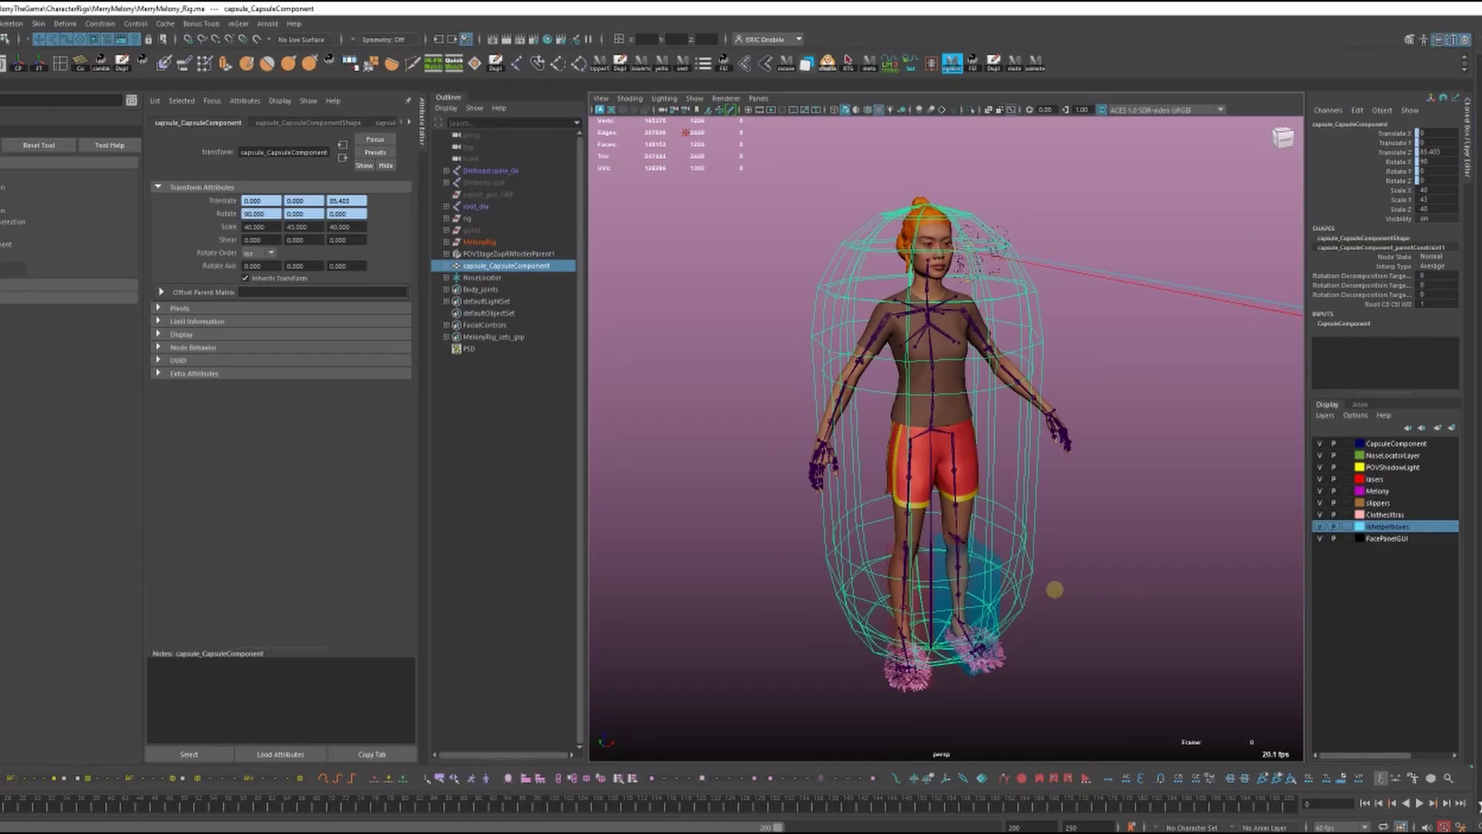
left_click_drag(1052, 592, 1056, 555, "alt")
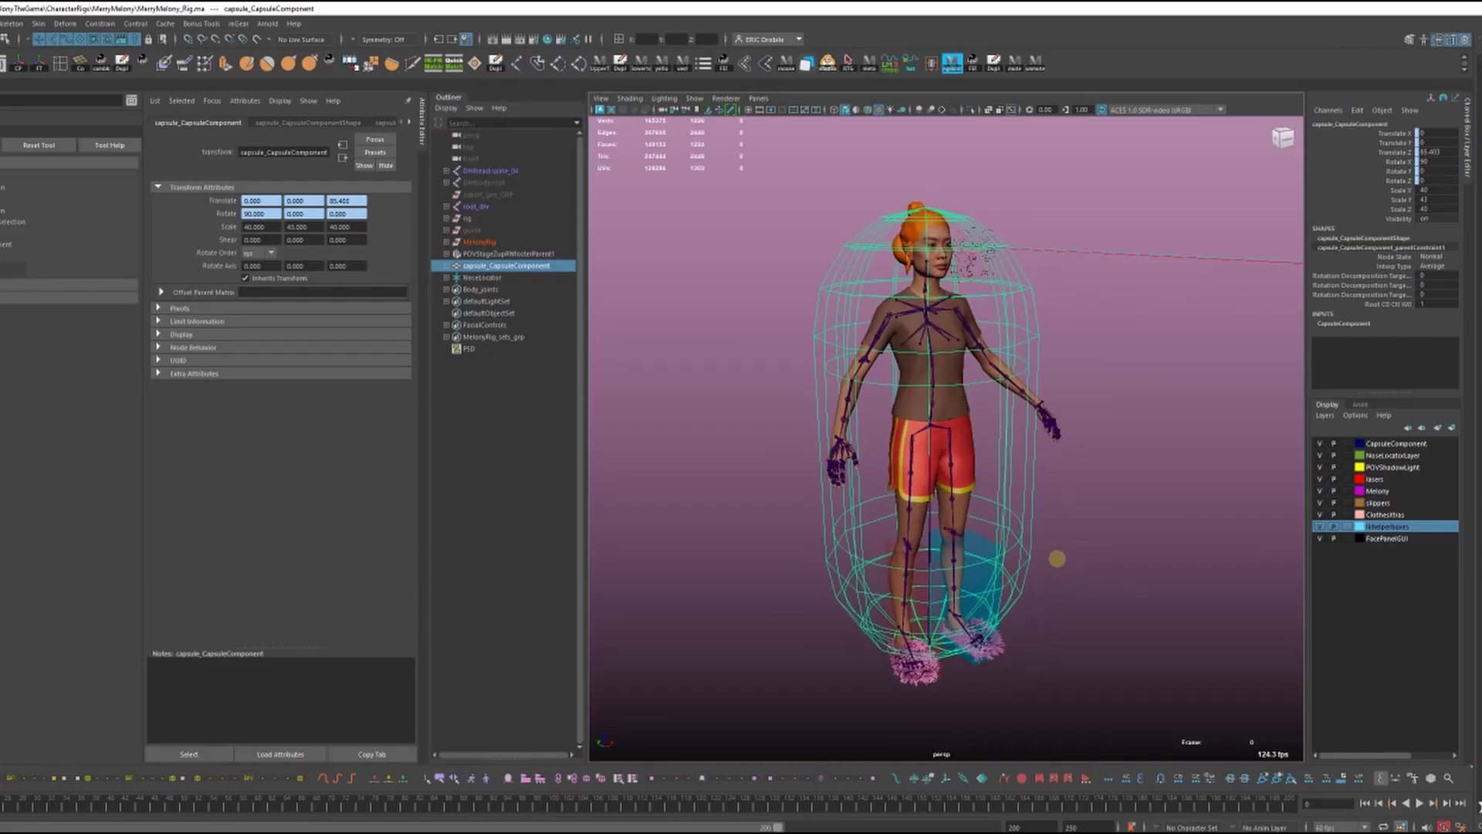
scroll(822, 376, "up", 5)
left_click_drag(822, 376, 811, 315, "alt")
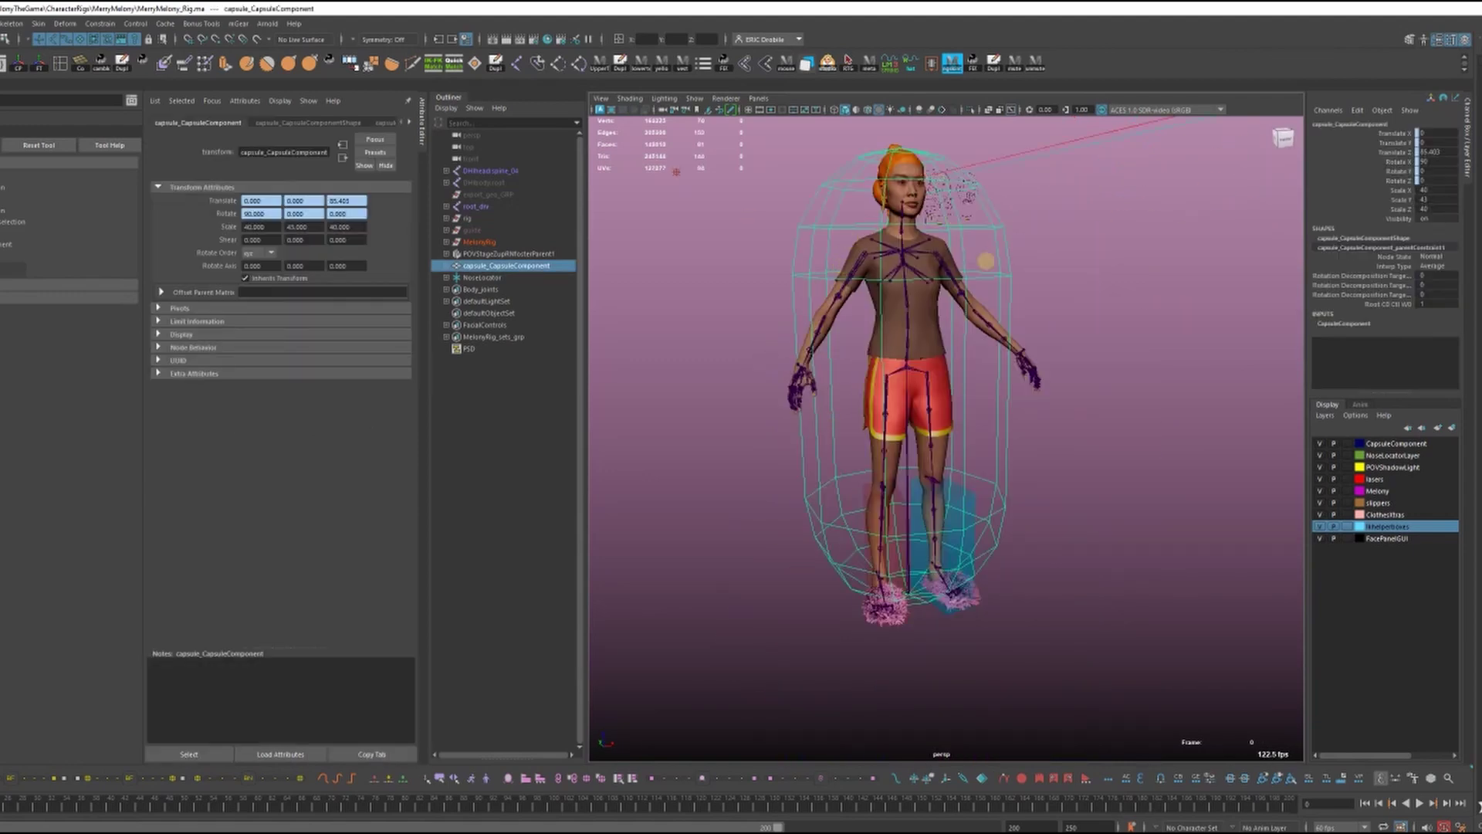
left_click_drag(986, 261, 965, 253, "alt")
middle_click_drag(965, 253, 1011, 420, "alt")
right_click_drag(1012, 421, 1061, 759, "alt")
middle_click_drag(1063, 737, 1014, 538, "alt")
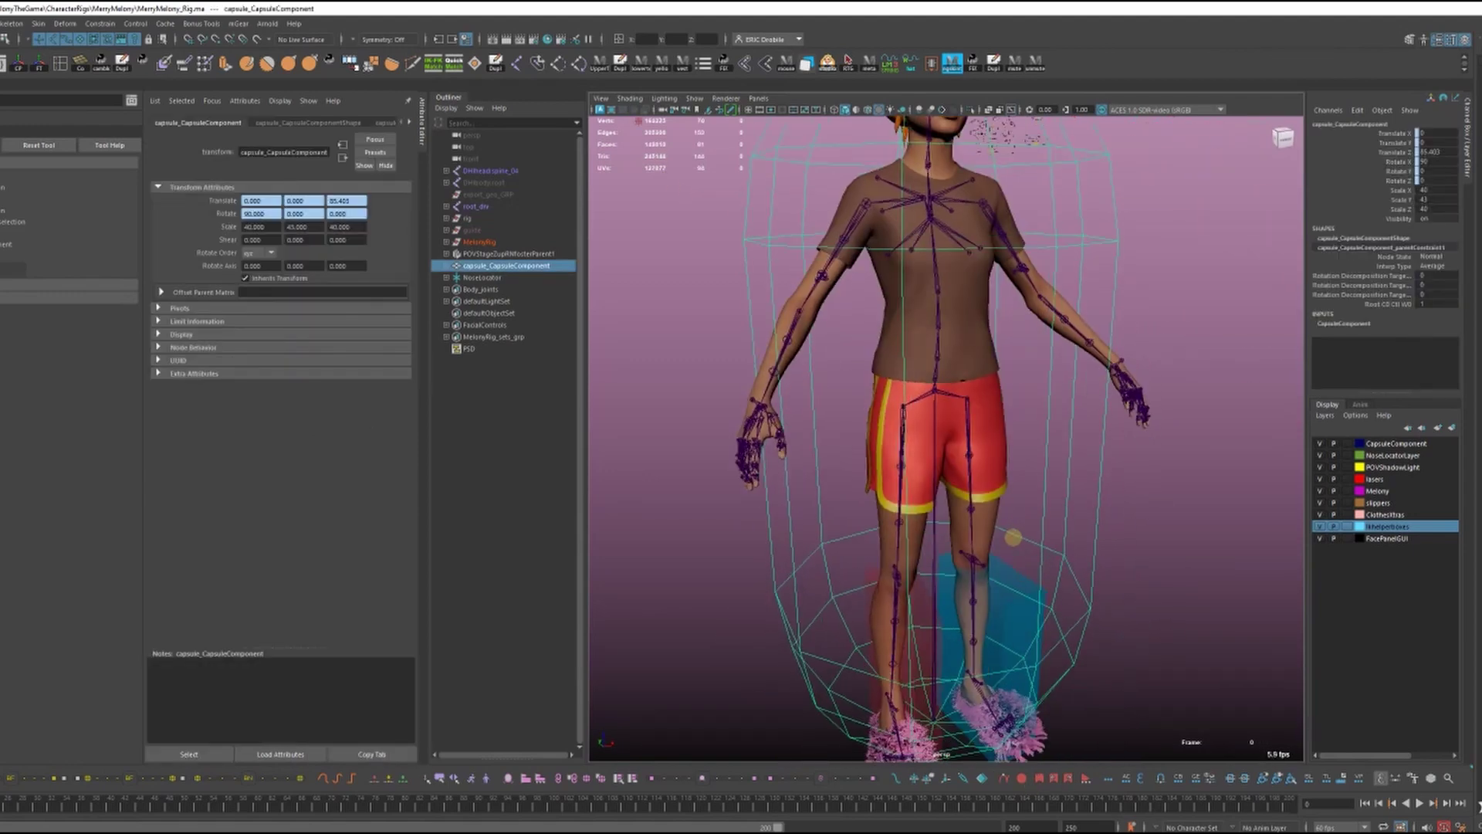
left_click_drag(1014, 537, 1003, 519, "alt")
middle_click_drag(1003, 520, 1029, 655, "alt")
mouse_move(850, 341)
left_mouse_down("alt")
mouse_move(780, 378)
mouse_move(857, 365)
left_mouse_up("alt")
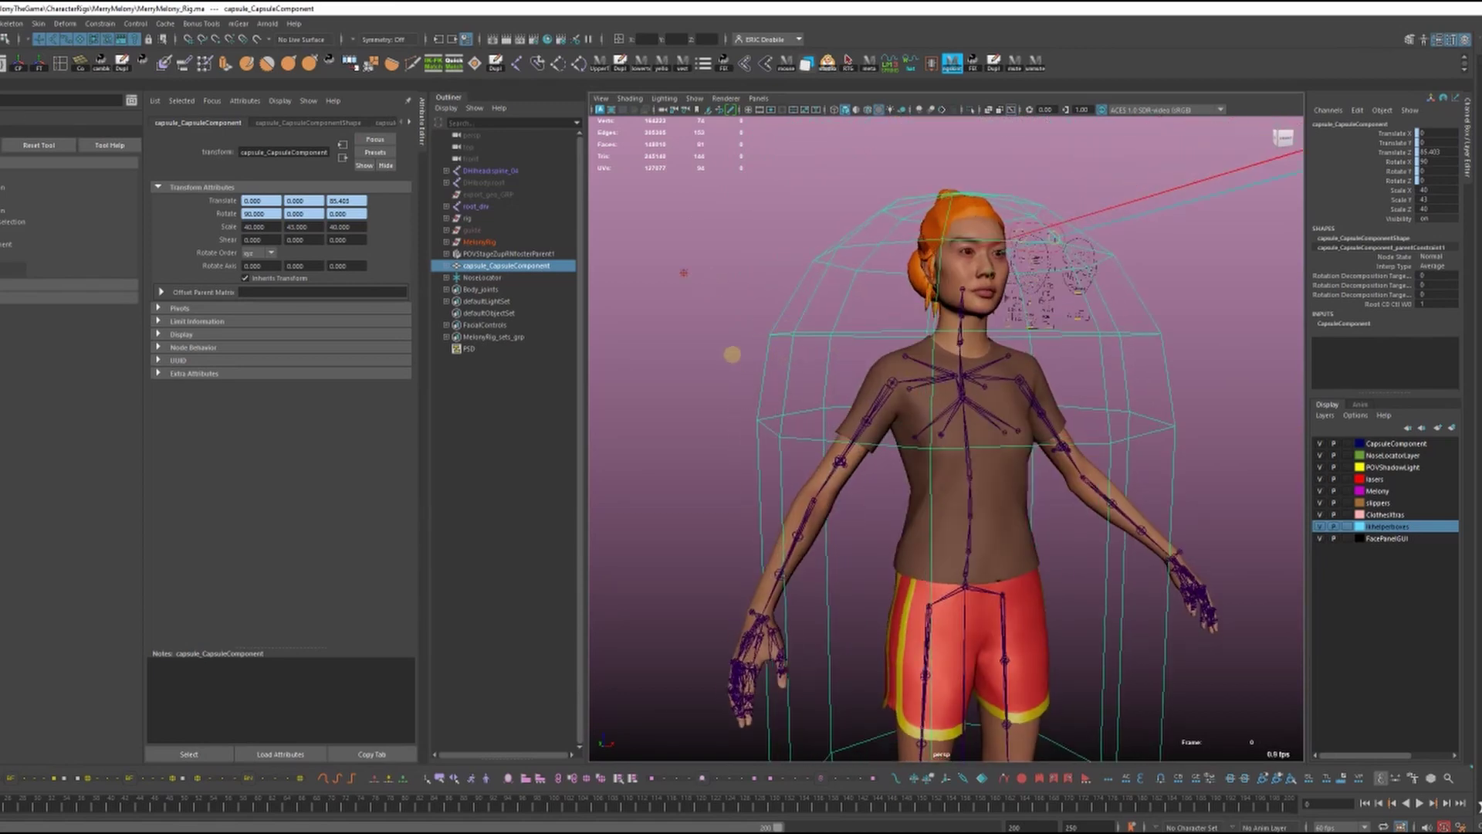
Step: Set the display smoothness of capsule_CapsuleComponent to level 2 and deselect it
left_click(732, 354)
left_click(819, 346)
key("2")
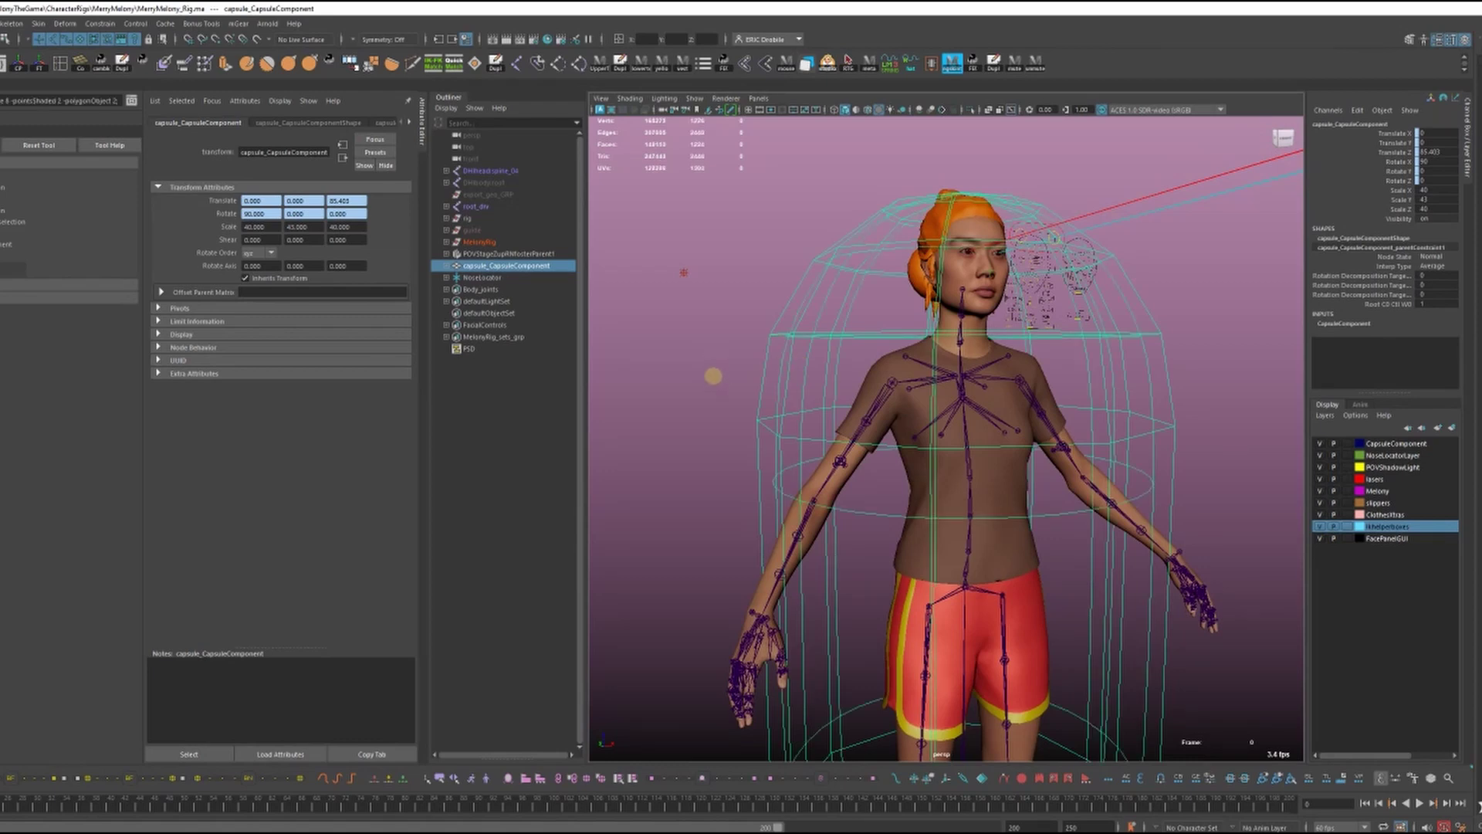
left_click(696, 394)
left_click_drag(785, 323, 755, 321, "alt")
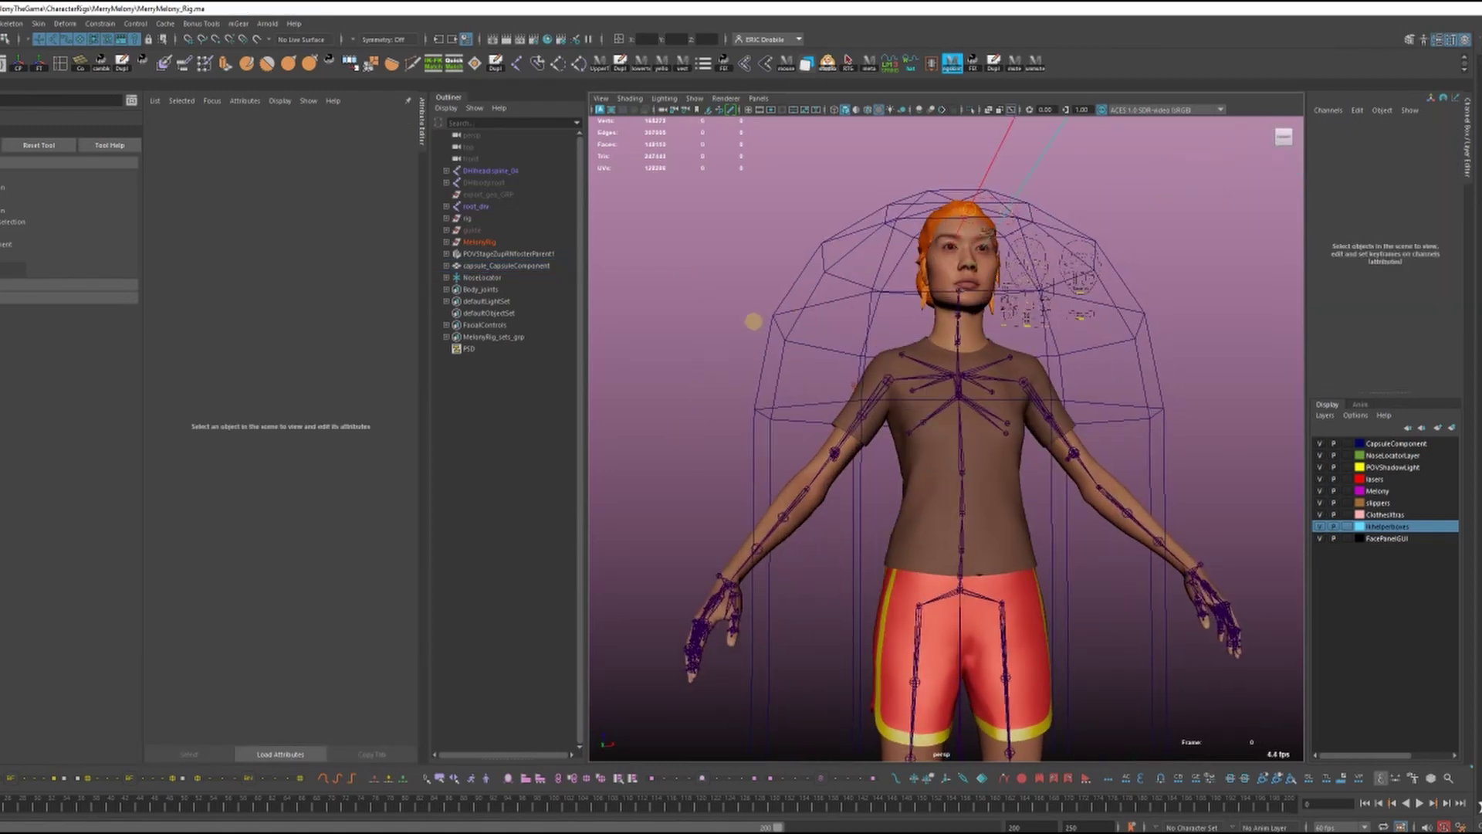
Step: Set the CapsuleComponent display layer to Reference so the capsule cannot be selected
scroll(784, 334, "down", 8)
left_click(1347, 444)
left_click(1347, 444)
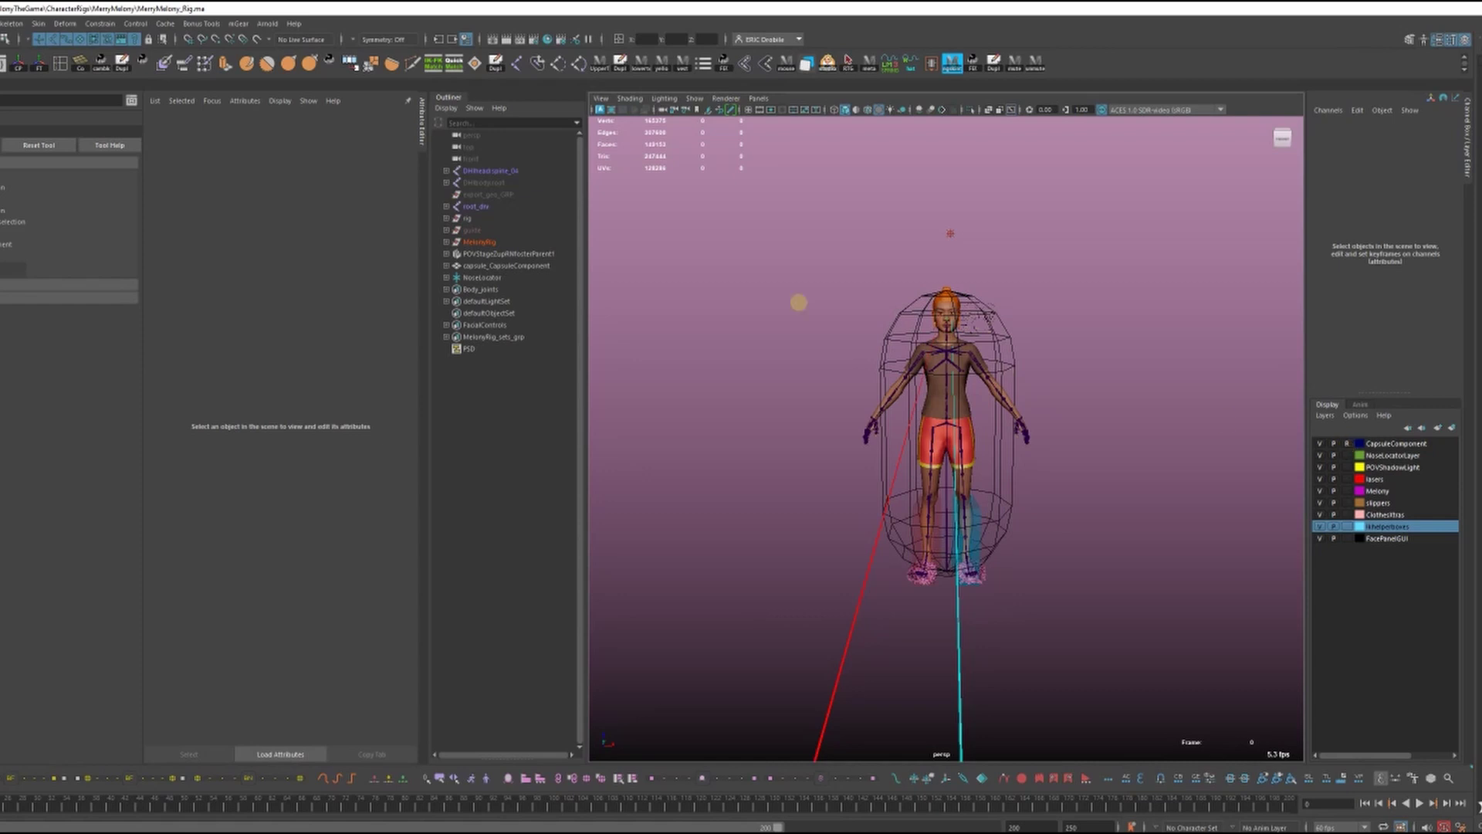
left_click_drag(906, 304, 1086, 410, "alt")
scroll(943, 434, "up", 6)
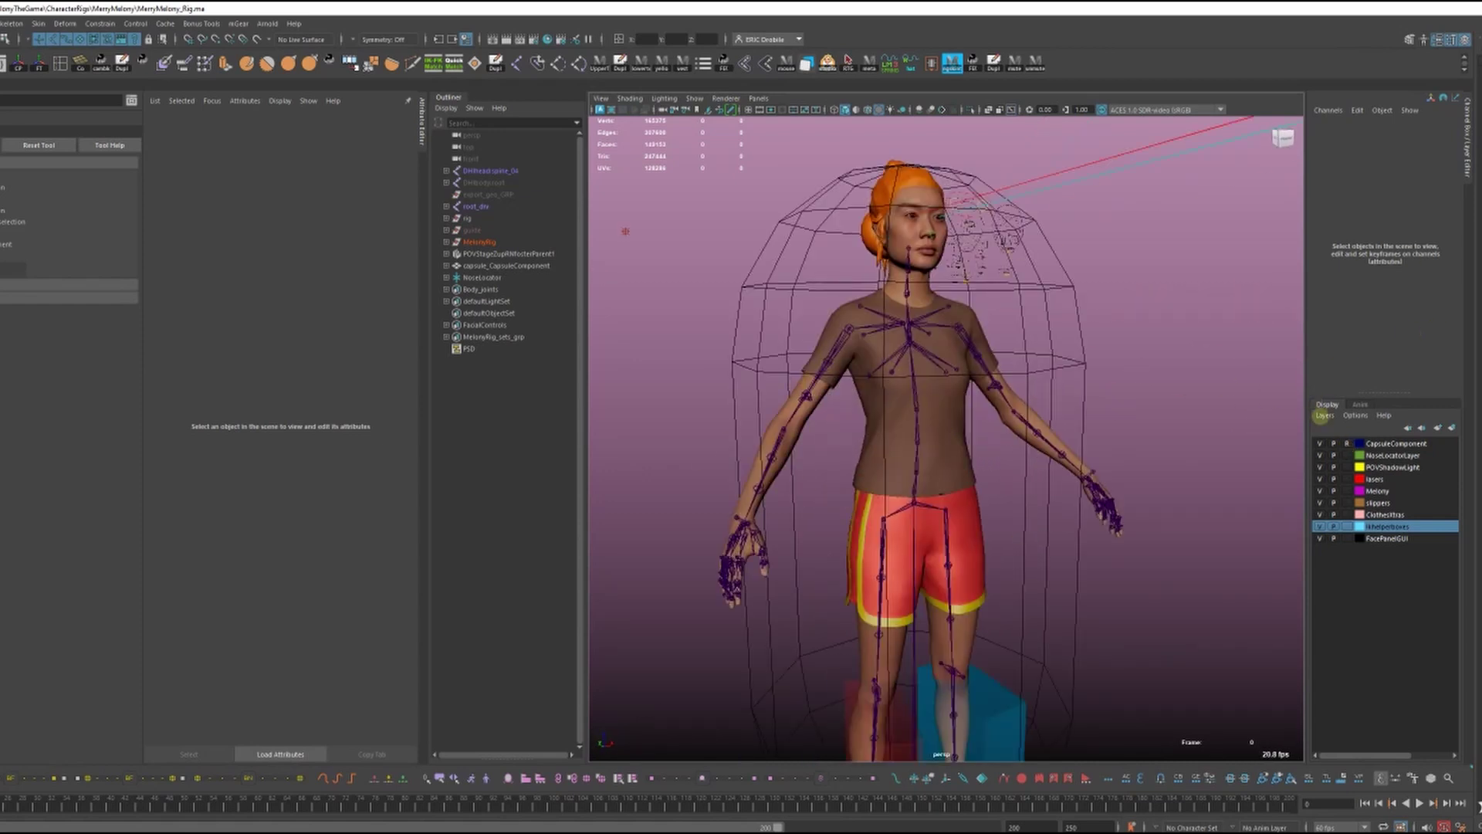
Step: Select the capsule around the character and highlight its Scale X and Scale Z channels, followed by Scale Y
left_click(1086, 379)
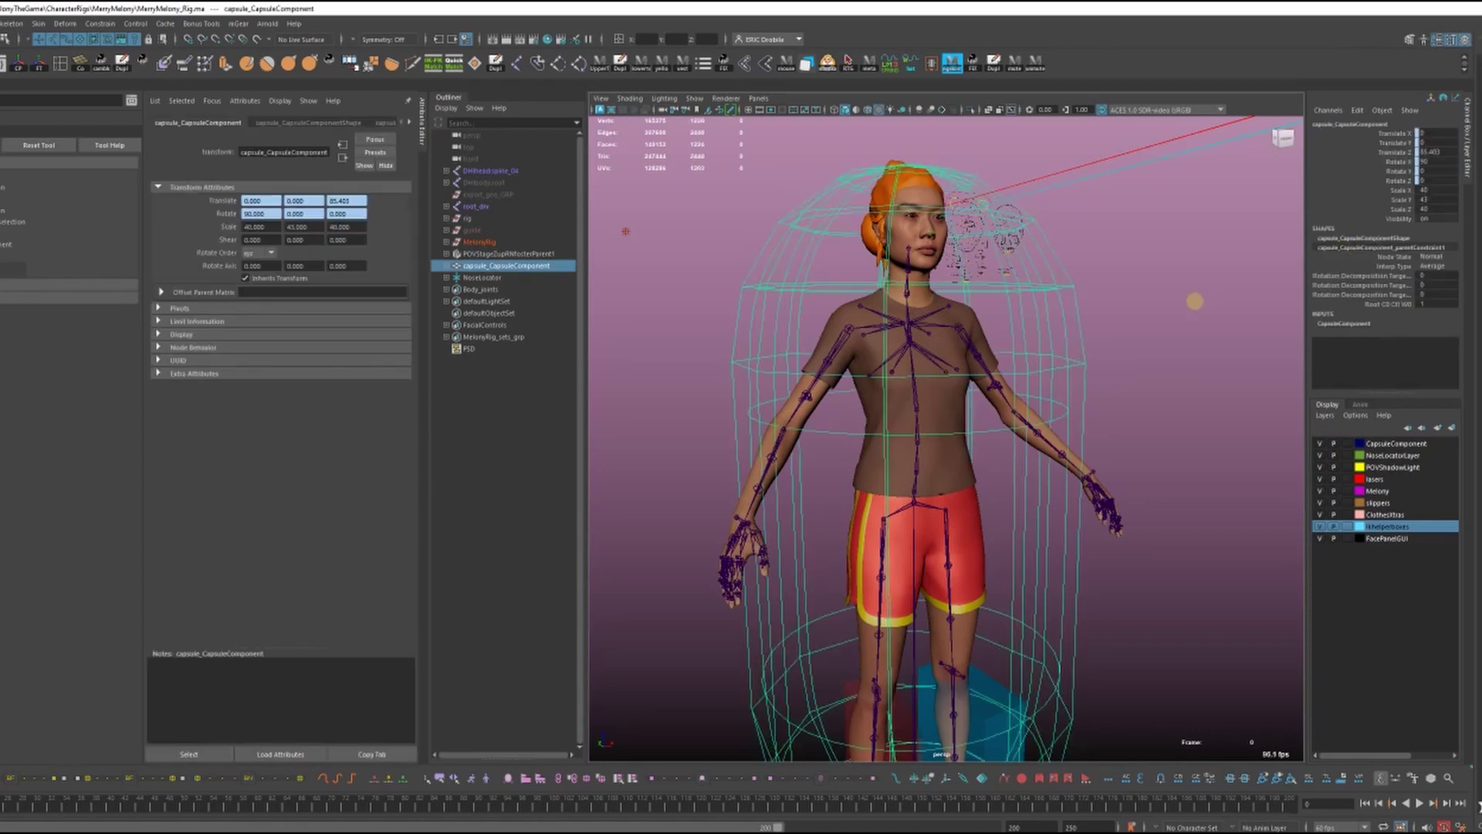
left_click_drag(1165, 295, 1185, 287, "alt")
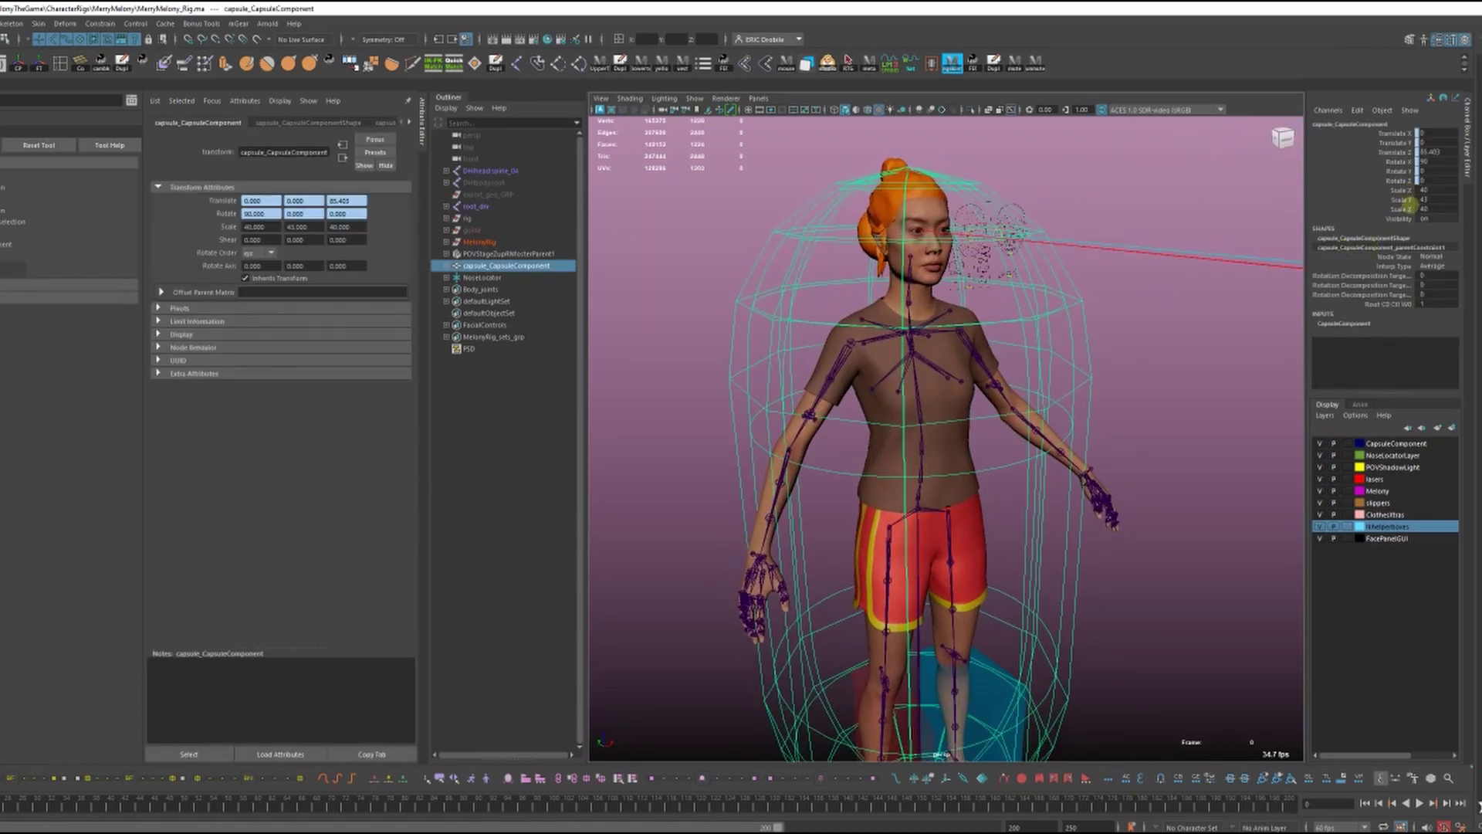
left_click(1406, 190)
left_click(1410, 209, "ctrl")
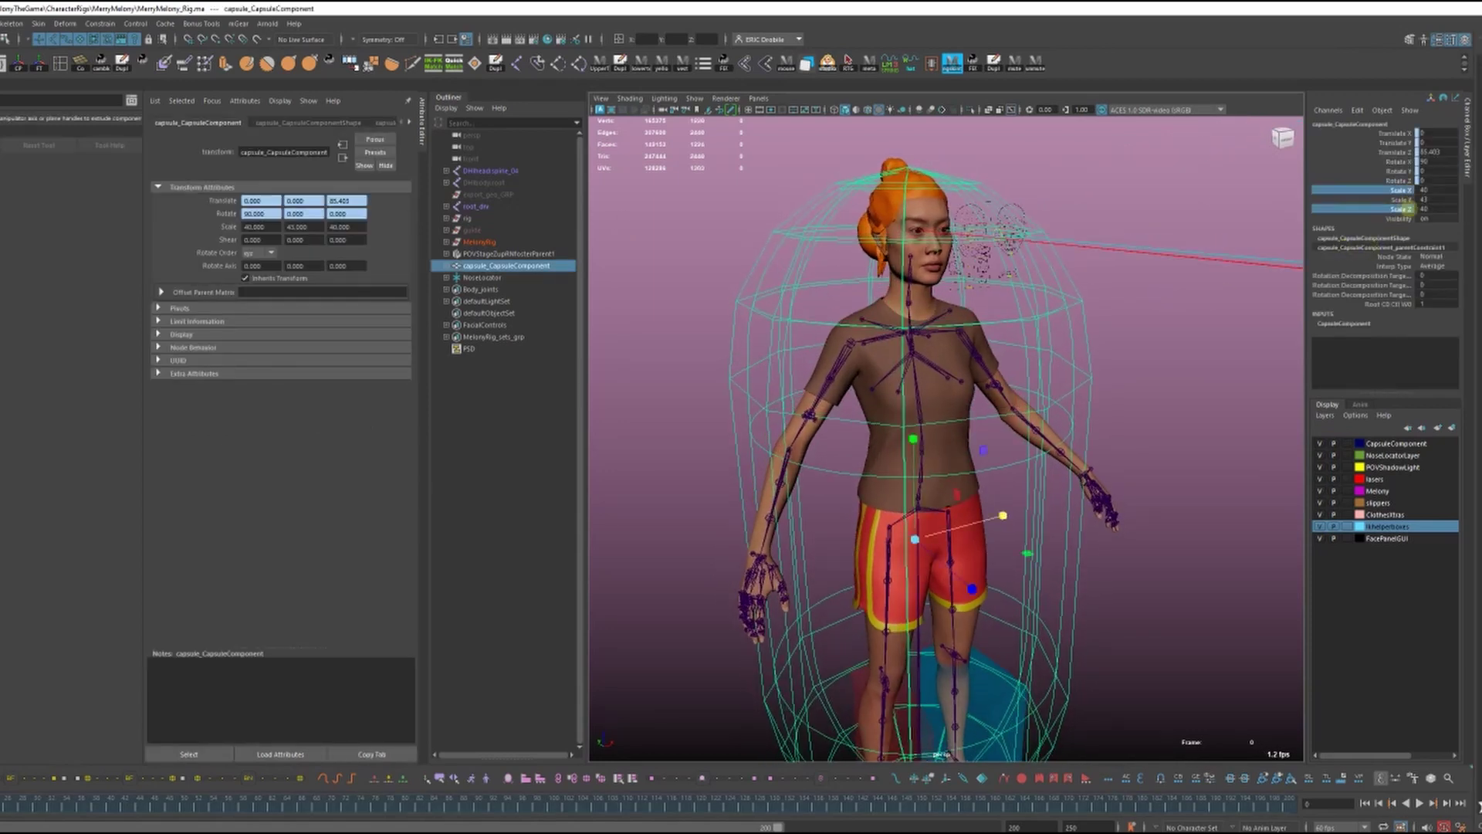
left_click(1404, 200)
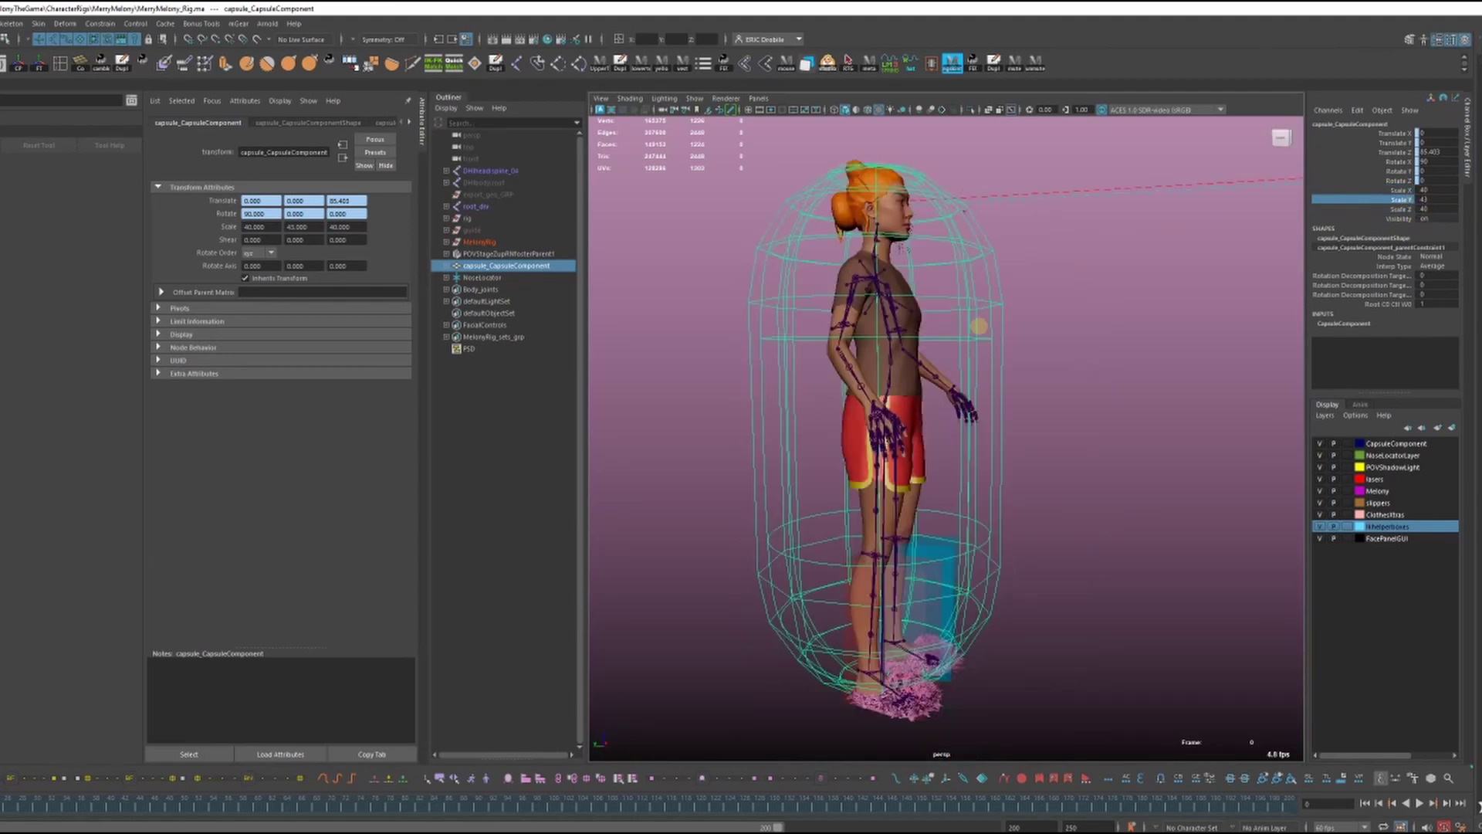
Step: Examine the capsule's width and height against the character from the side, the front and around the head
left_click_drag(980, 327, 962, 325, "alt")
right_click_drag(961, 325, 809, 356, "alt")
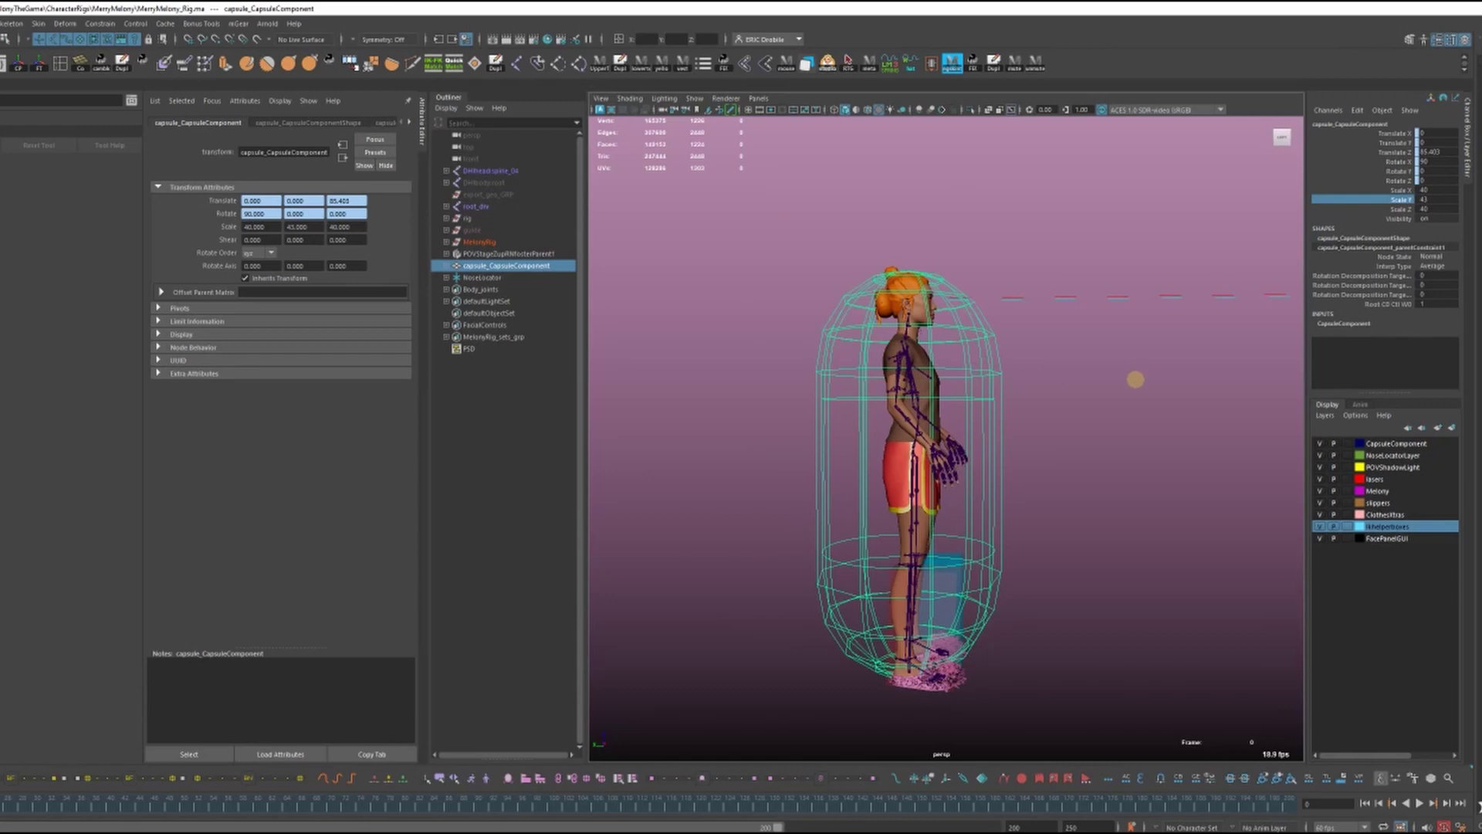
right_click_drag(955, 404, 1087, 401, "alt")
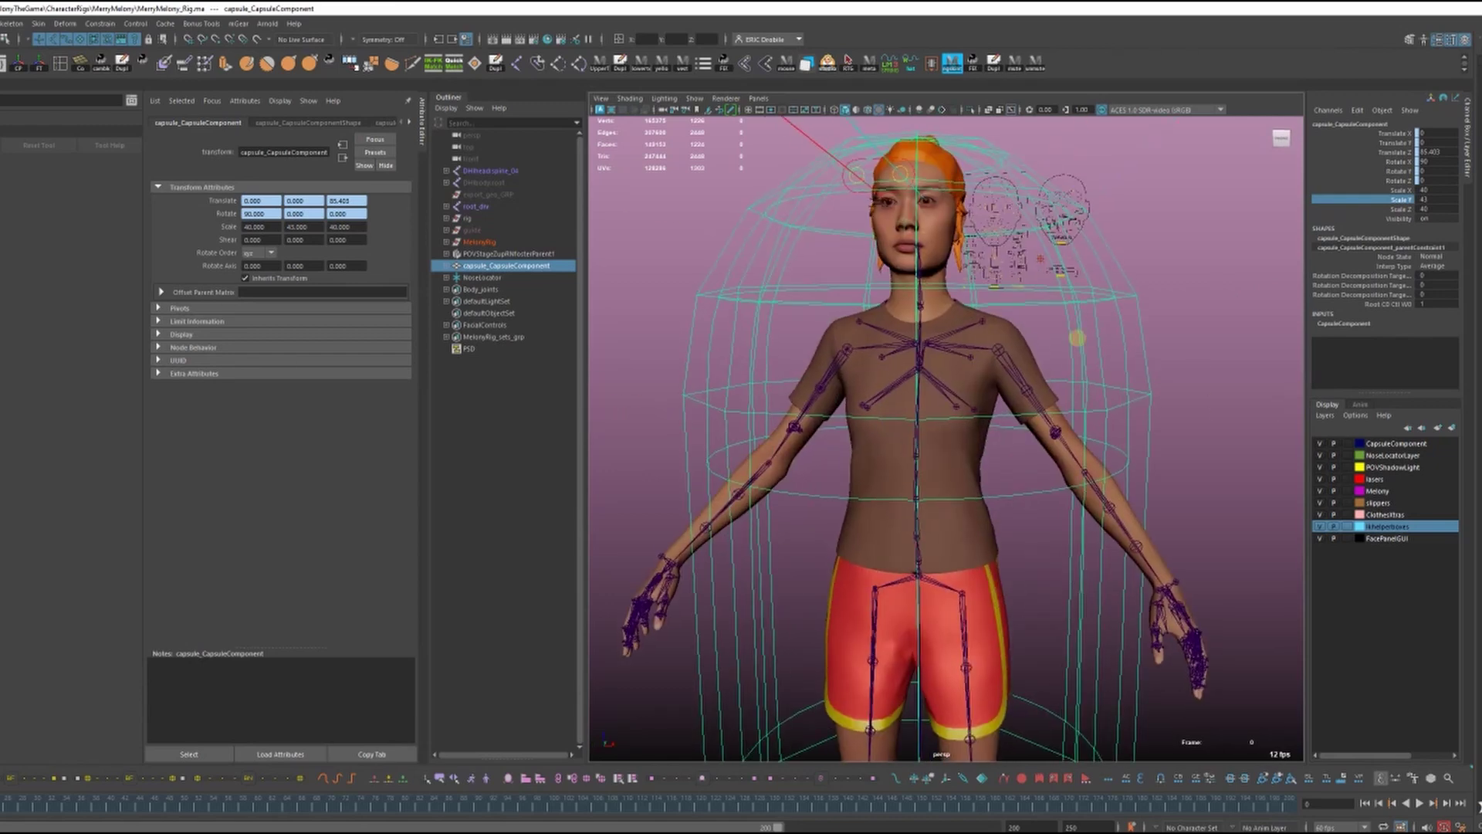
middle_click_drag(1075, 337, 1036, 506, "alt")
left_click_drag(811, 421, 900, 383, "alt")
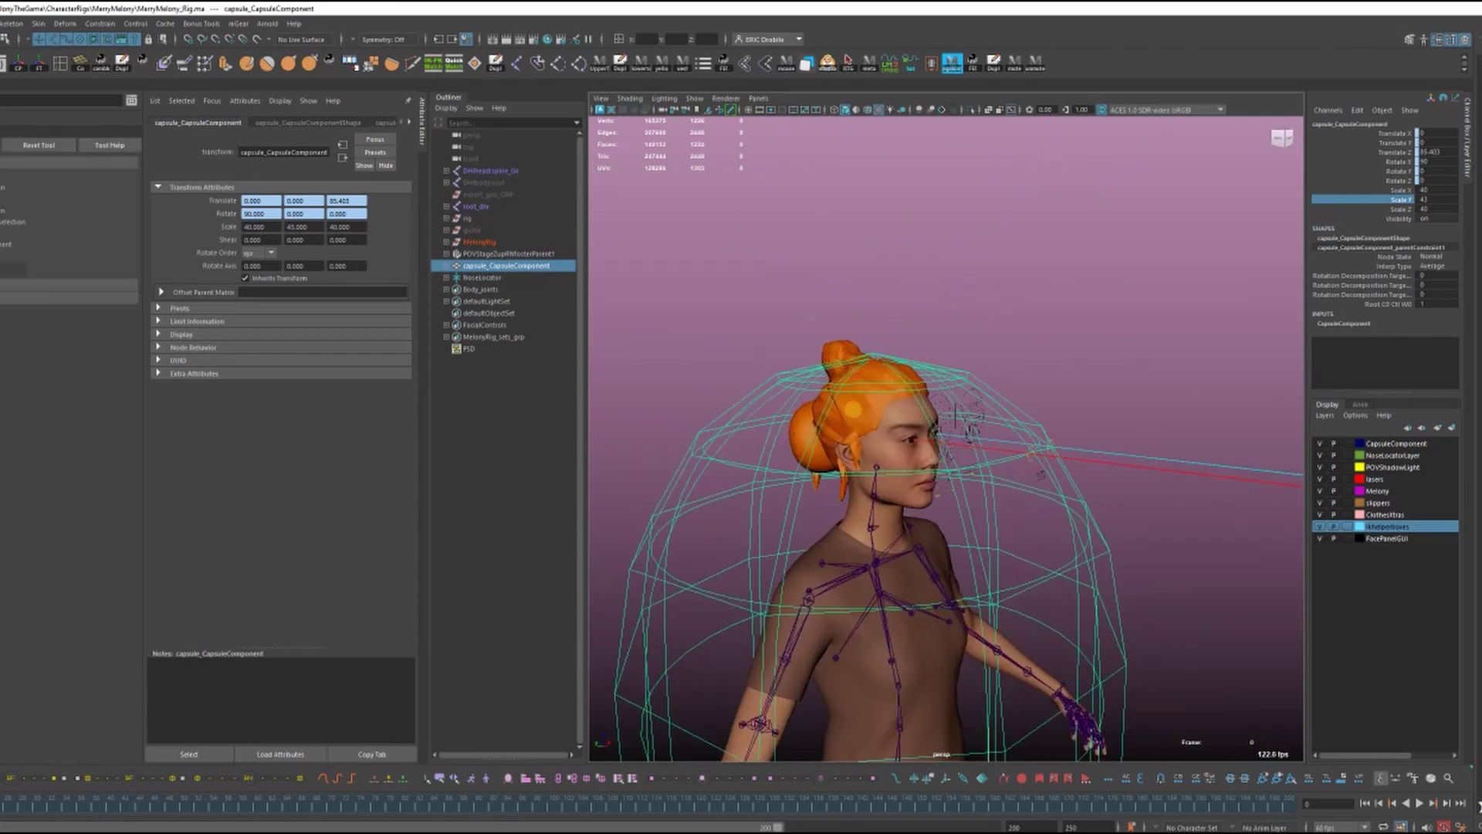
key("f")
Step: Select the HairProxy1 hair mesh and examine it from the side against the top of the capsule
left_click(930, 281)
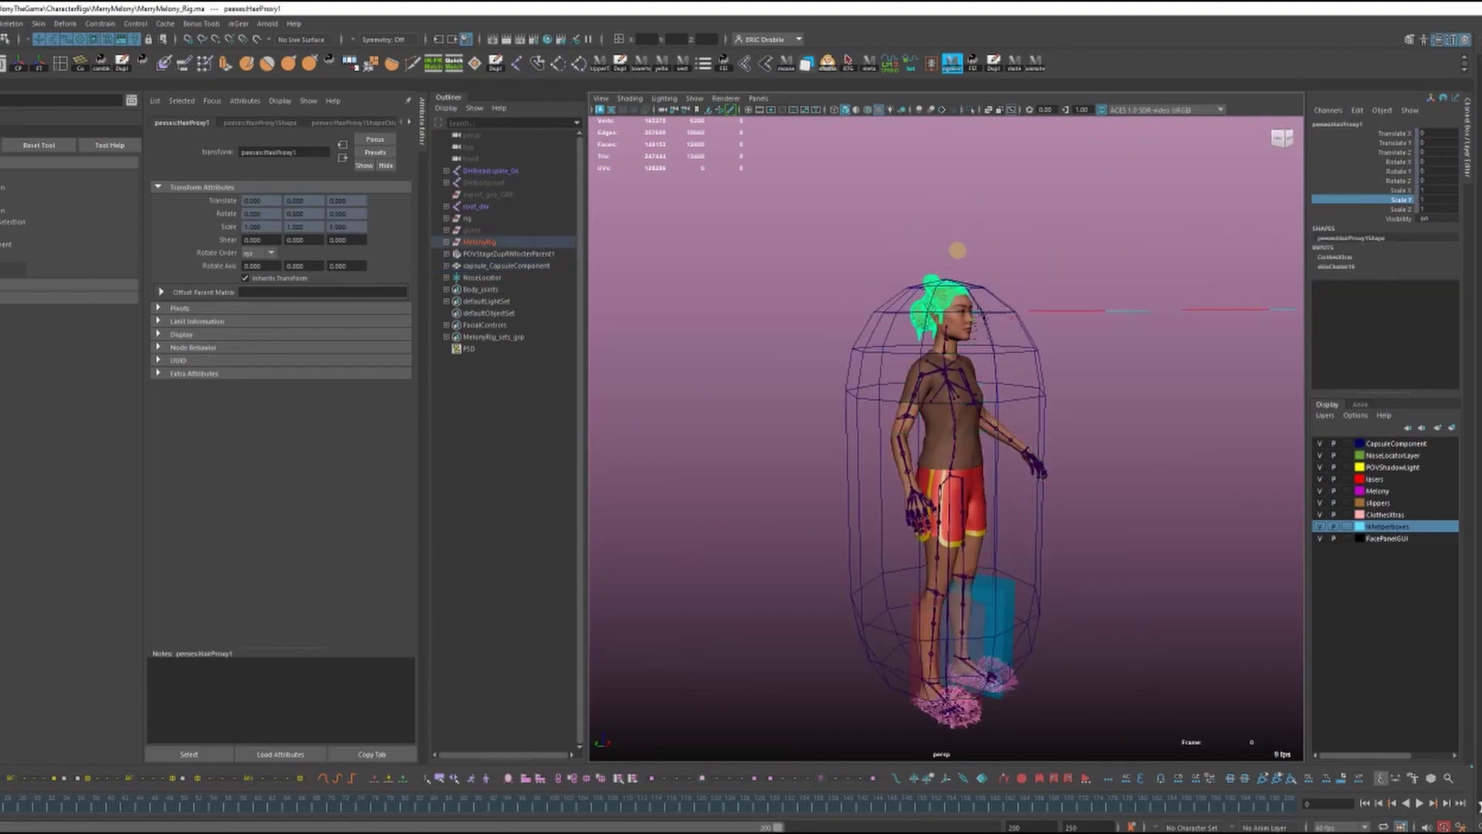
key("f")
left_click_drag(953, 266, 883, 232, "alt")
right_click_drag(884, 232, 347, 251, "alt")
left_click_drag(816, 265, 926, 267, "alt")
right_click_drag(1058, 329, 1145, 350, "alt")
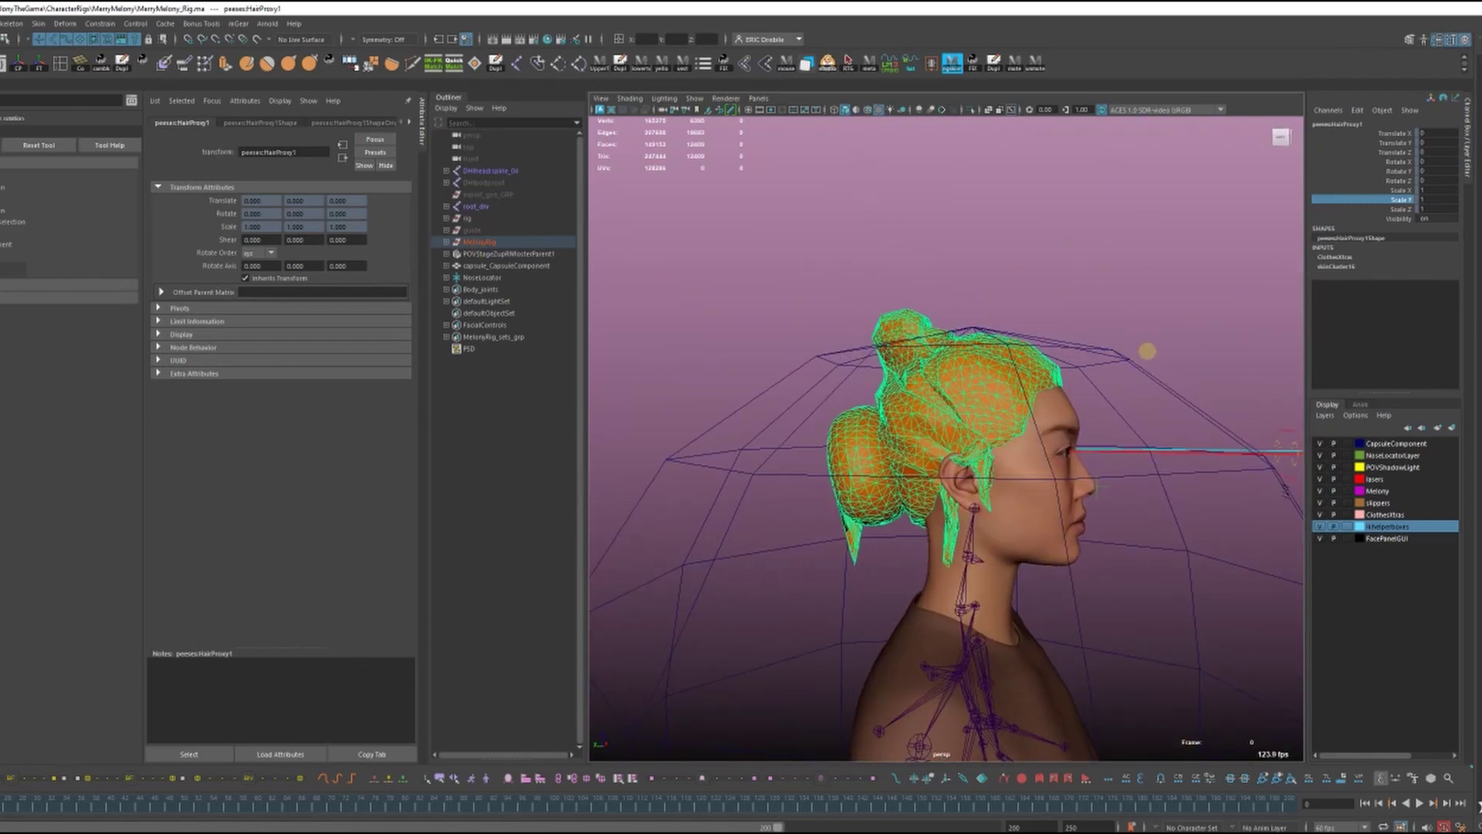
Step: Examine the hair proxy mesh against the head and capsule from the front, from three-quarter angles and from above
left_click_drag(1145, 350, 967, 399, "alt")
scroll(967, 399, "up", 2)
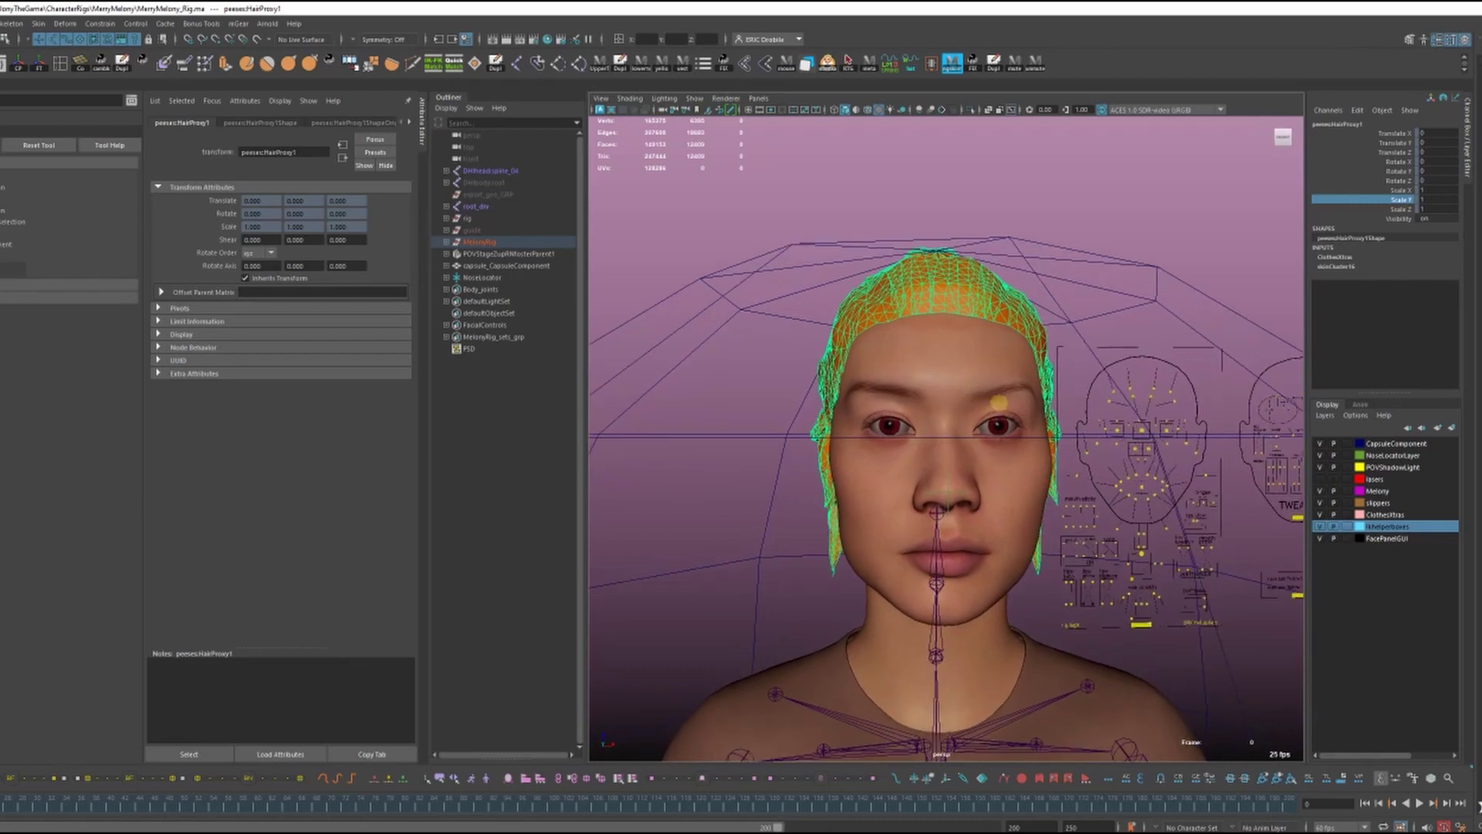
left_click_drag(1017, 404, 1020, 393, "alt")
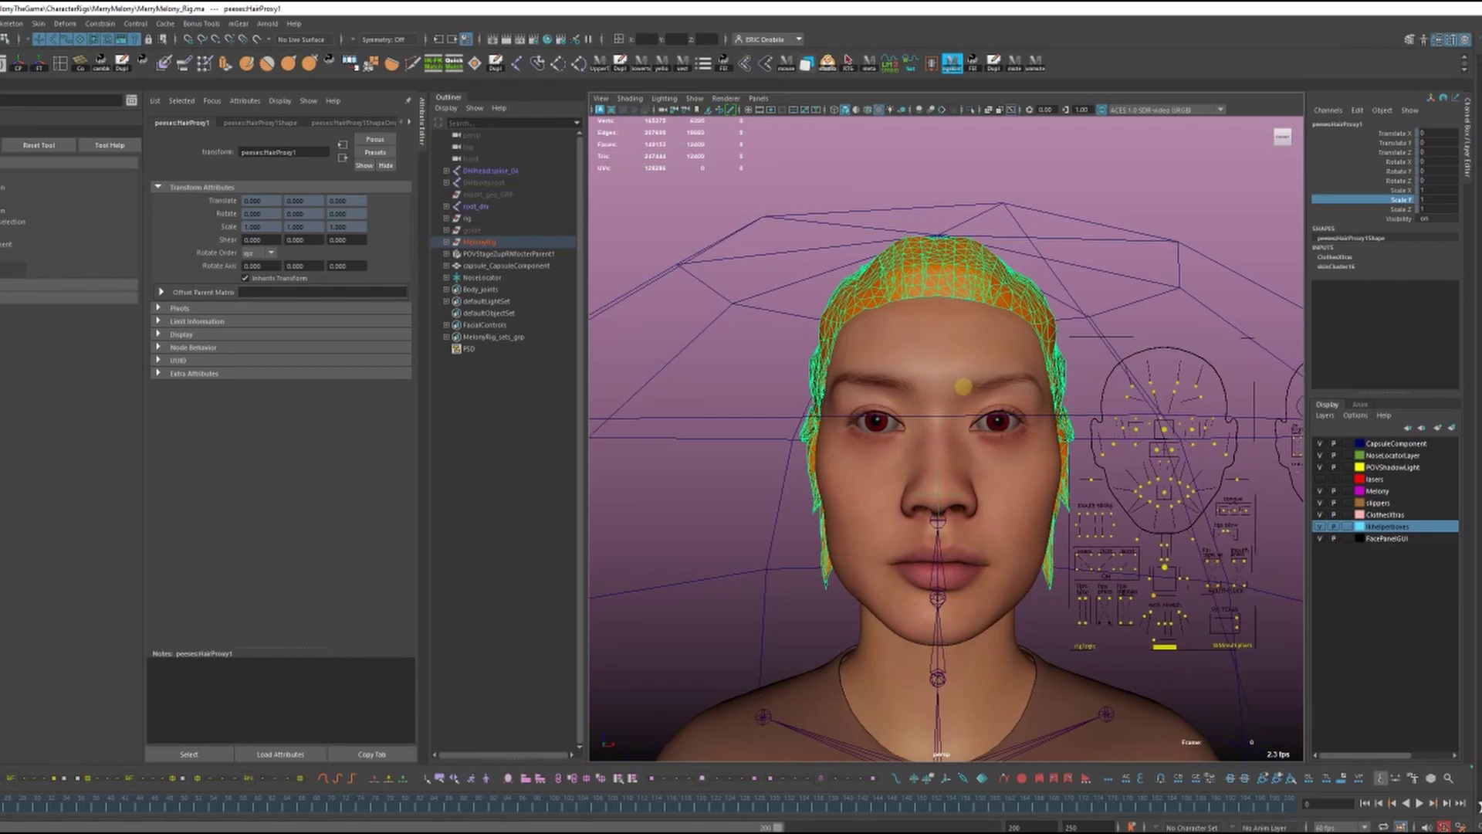
left_click_drag(963, 386, 1021, 510, "alt")
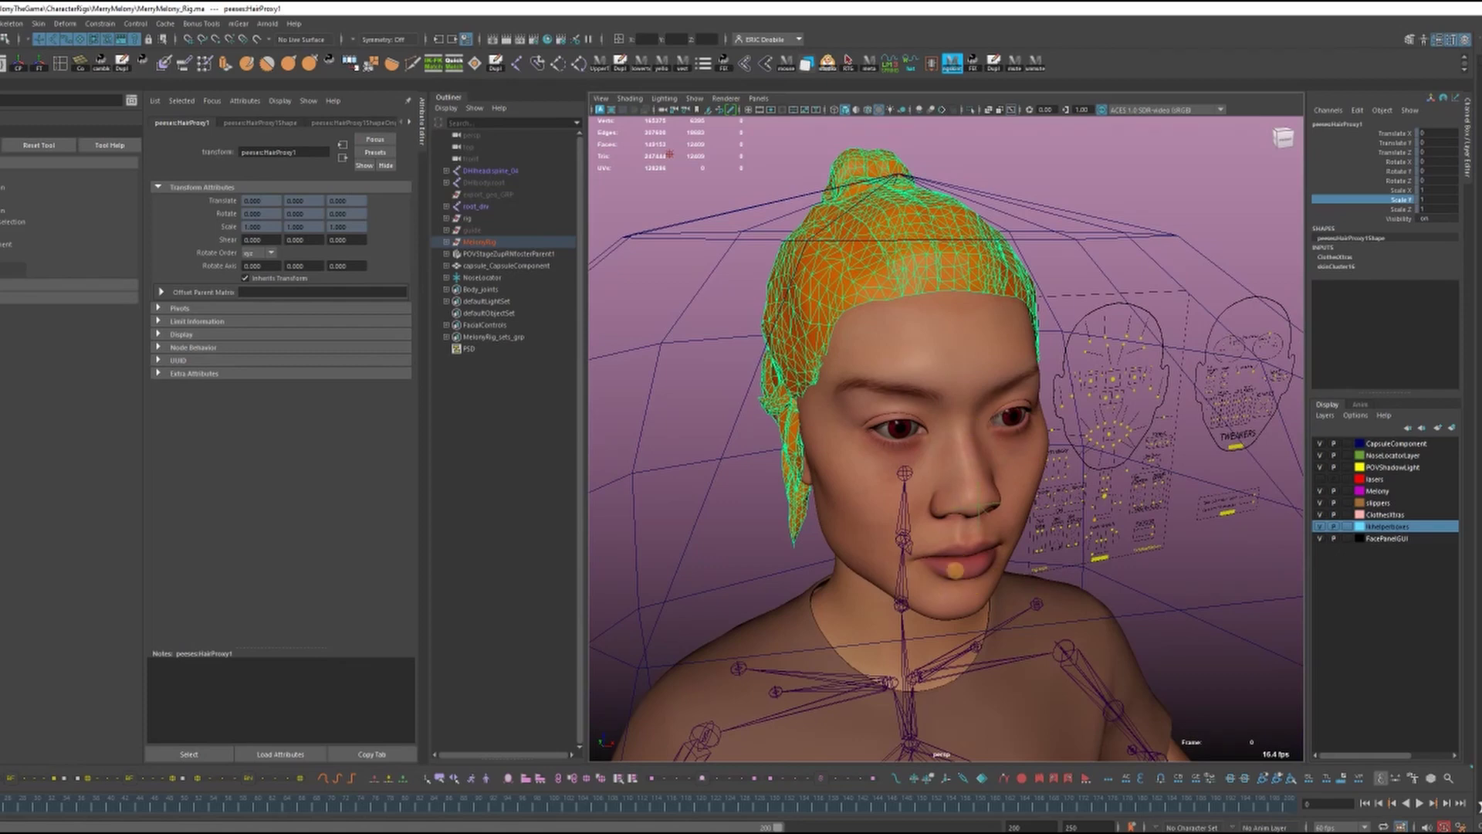
right_click_drag(832, 438, 772, 424, "alt")
left_click_drag(772, 425, 904, 420, "alt")
right_click_drag(904, 421, 1001, 469, "alt")
left_click_drag(1002, 469, 959, 551, "alt")
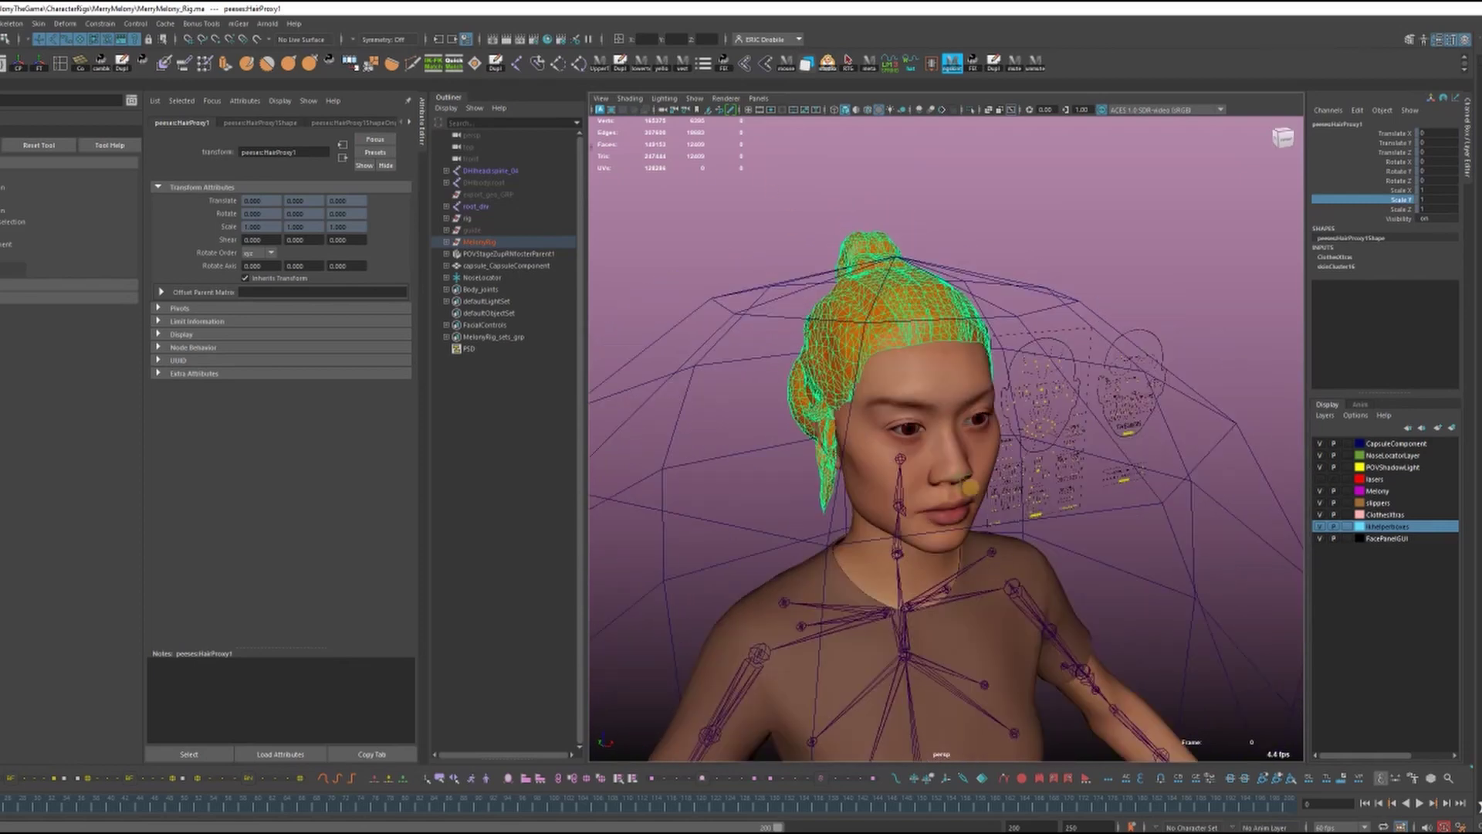
left_click_drag(970, 488, 1015, 448, "alt")
middle_click_drag(1015, 448, 1045, 486, "alt")
right_click_drag(942, 456, 1033, 468, "alt")
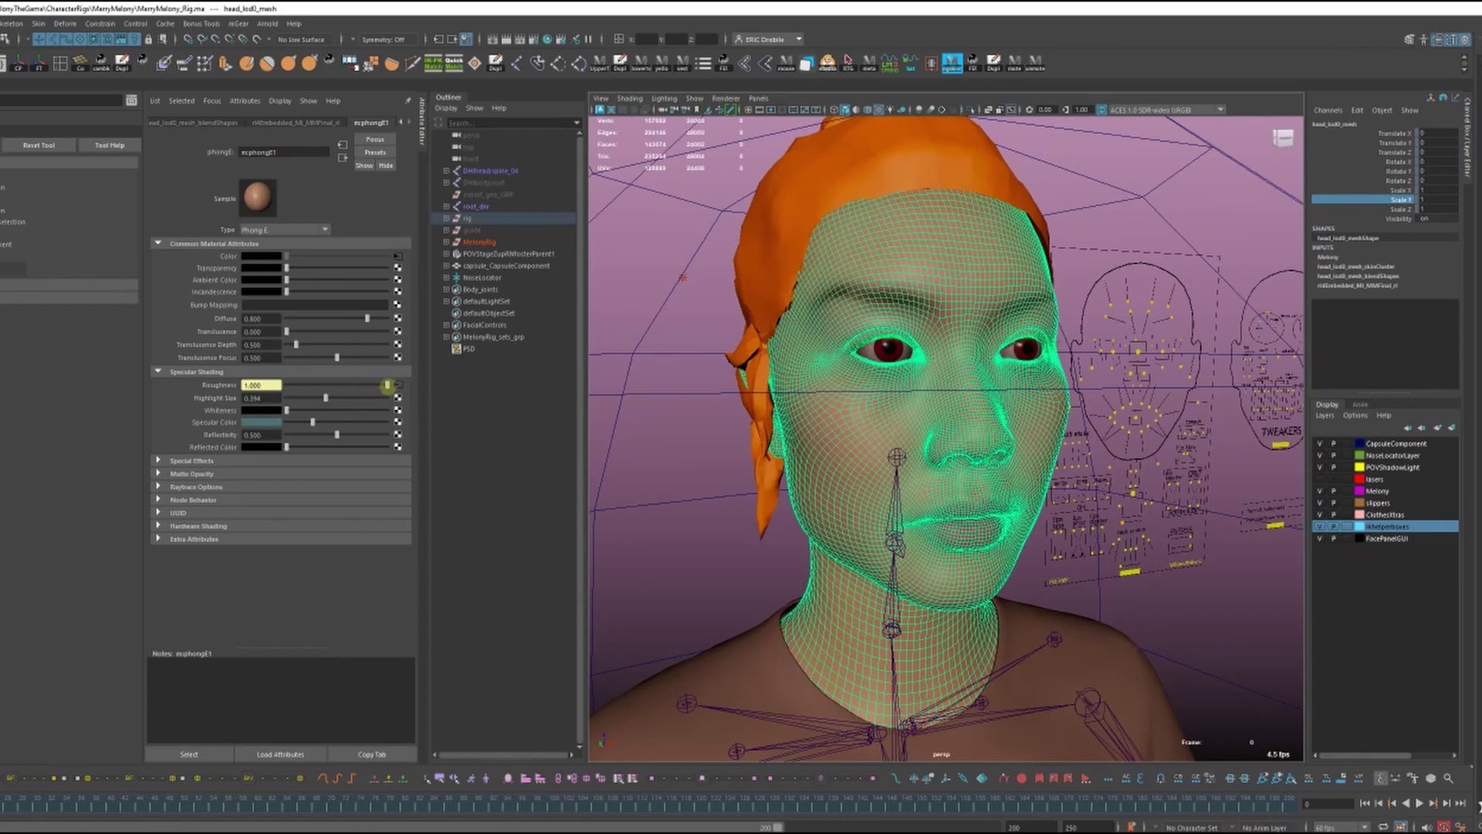
Step: Examine the head up close and the full character together with the ShadowLight point light above it
middle_click_drag(892, 295, 880, 241, "alt")
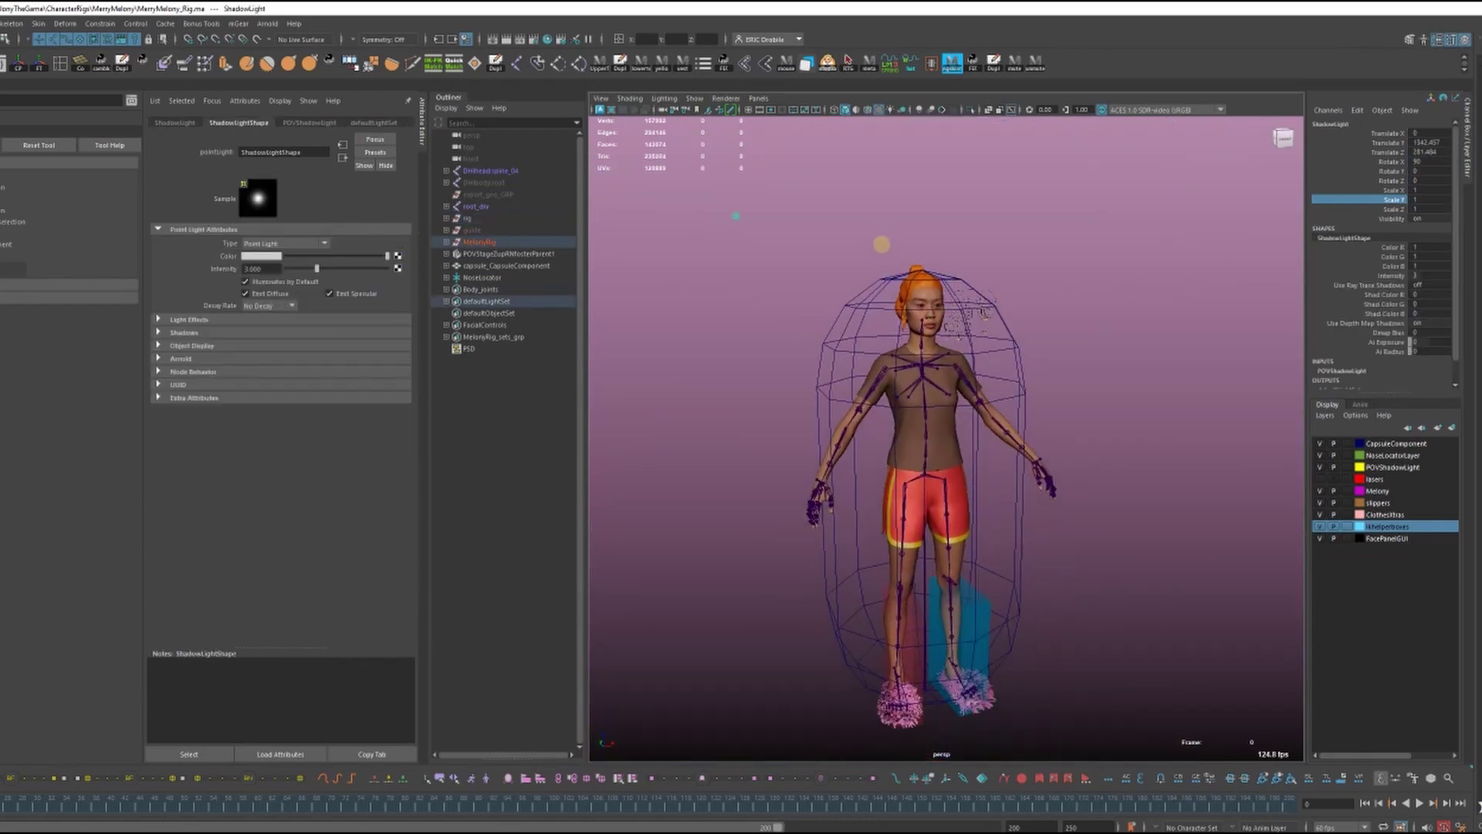
left_click_drag(880, 242, 894, 245, "alt")
middle_click_drag(893, 244, 925, 272, "alt")
left_click_drag(925, 272, 917, 279, "alt")
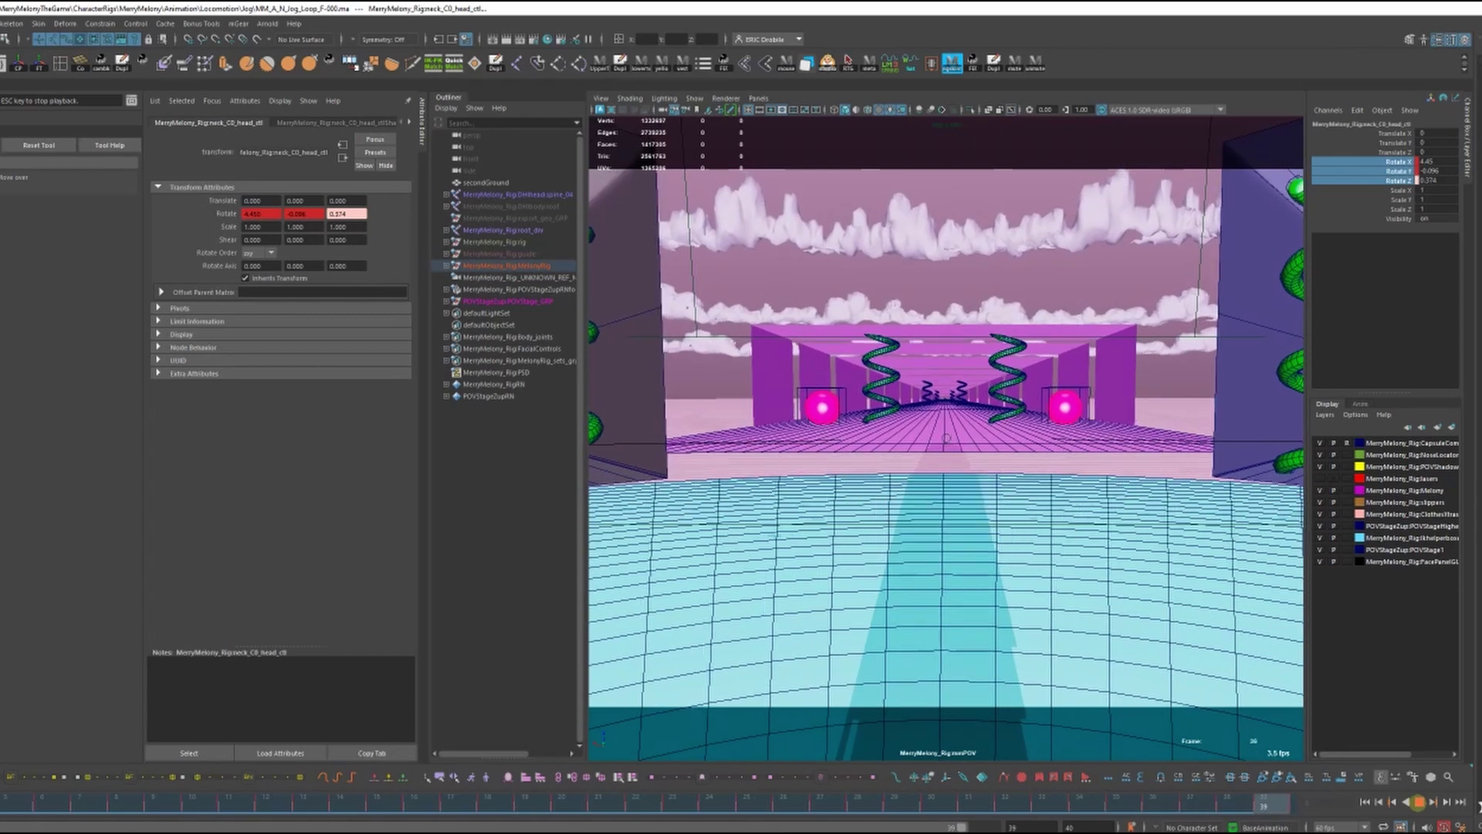
Step: Stop the jog loop playback, switch to the four-view layout and make the perspective view active
left_click(1419, 803)
key("space")
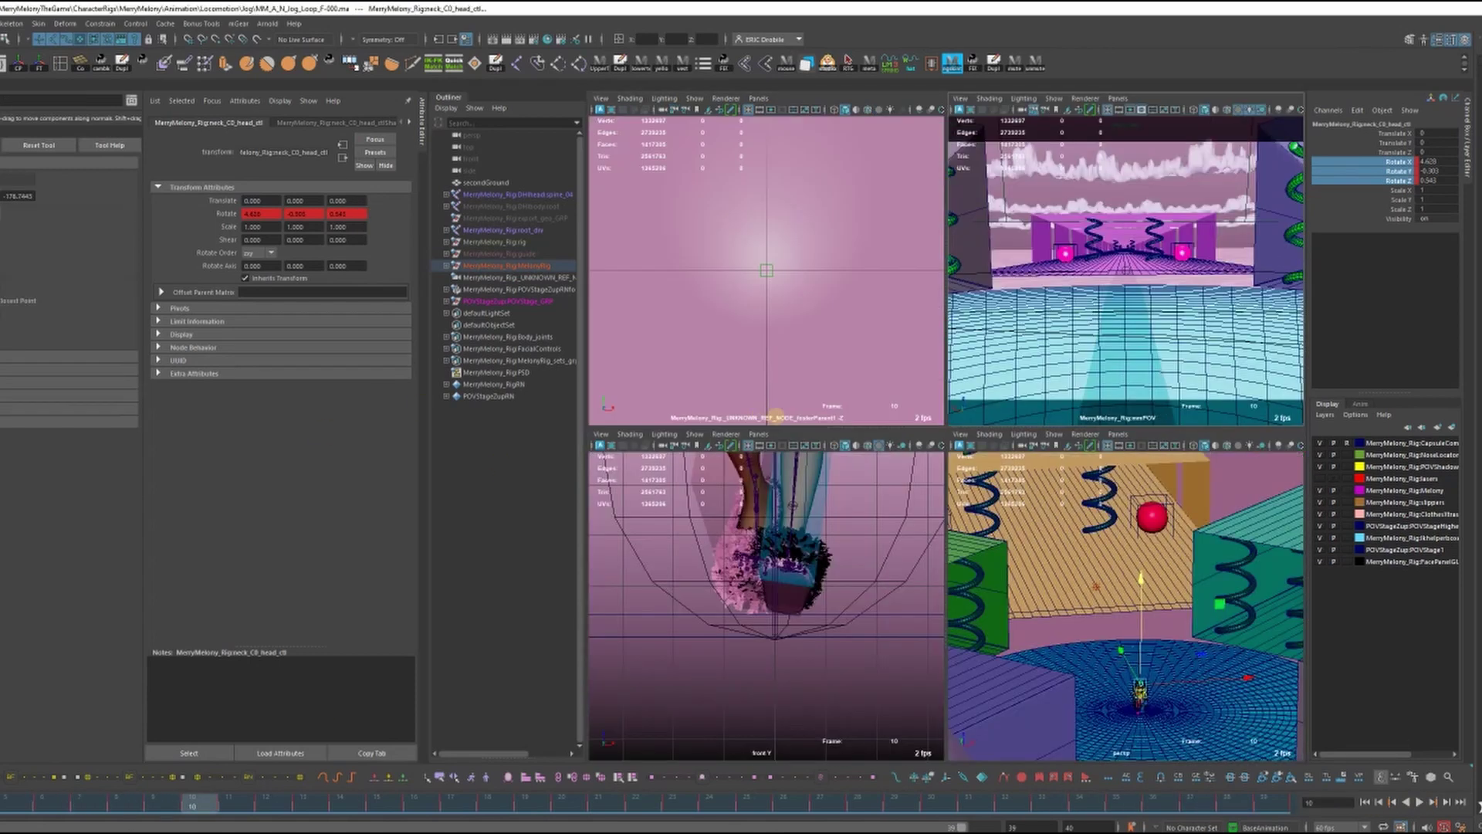
left_click(1094, 560)
left_click(1097, 587)
left_click_drag(1096, 564, 1085, 531)
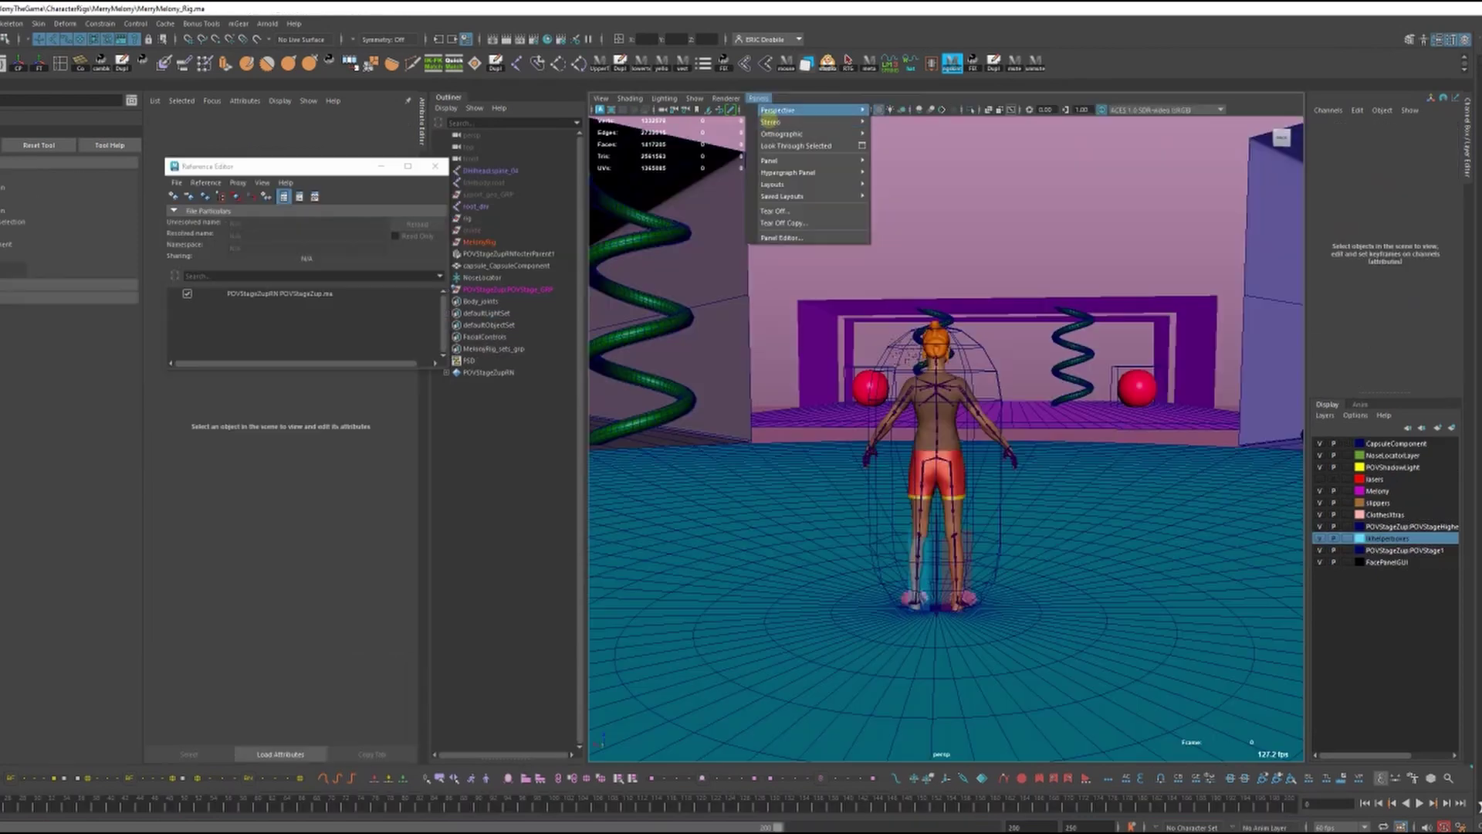
Step: Look through the mmPOV camera, select that camera and open its Focal Length value for editing
mouse_move(811, 110)
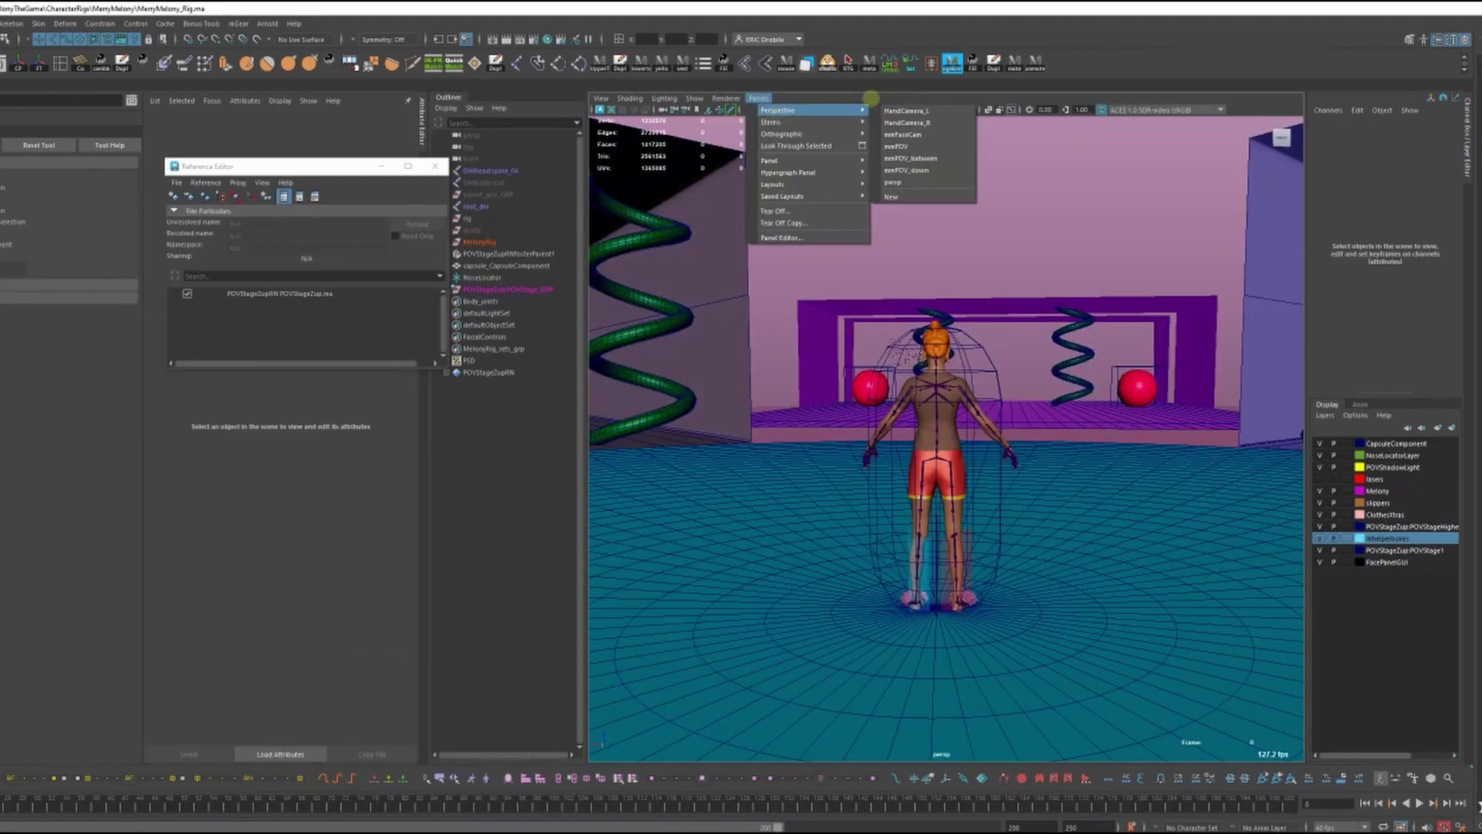
left_click(911, 158)
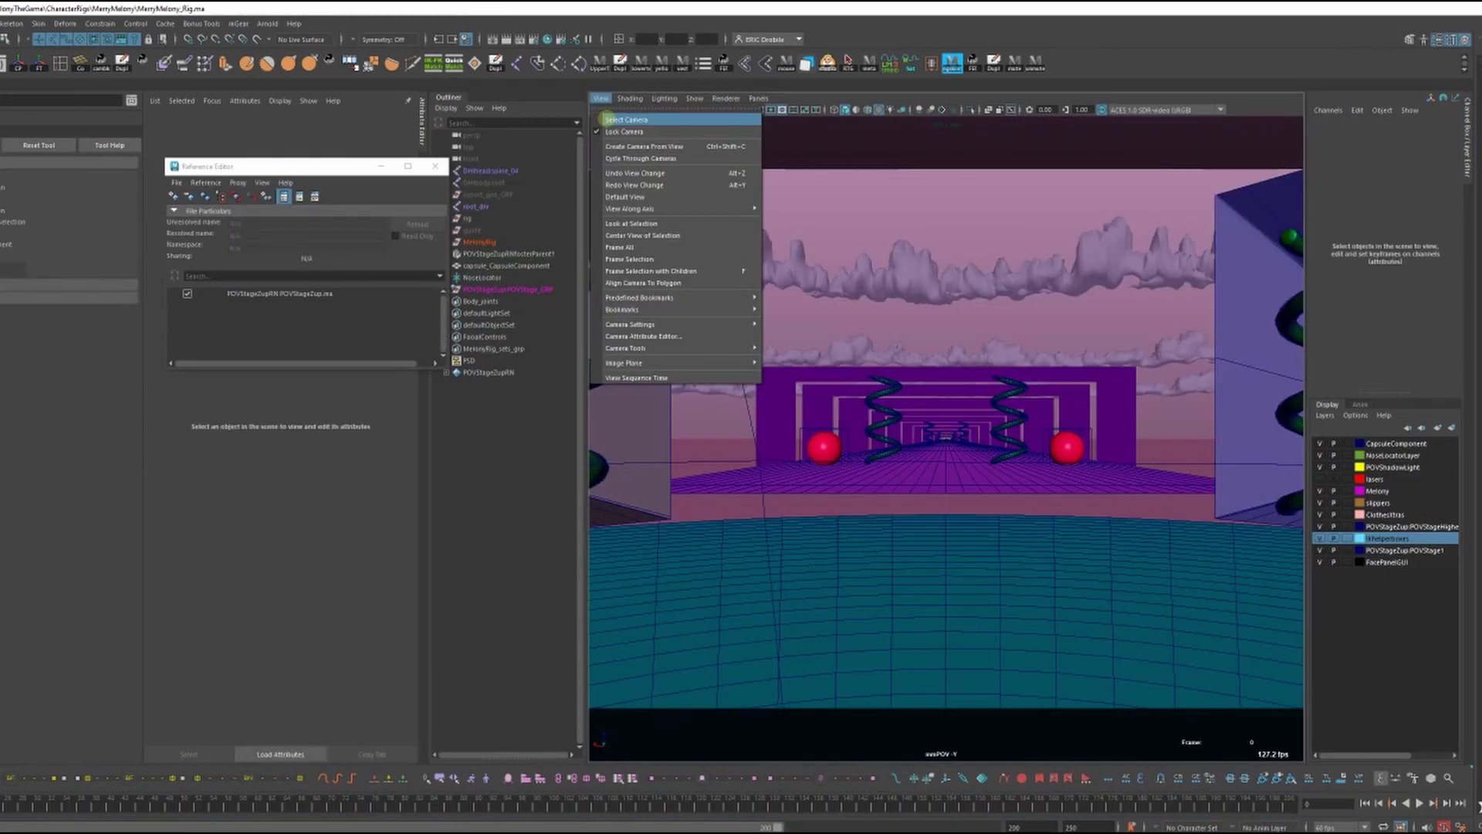
left_click(626, 113)
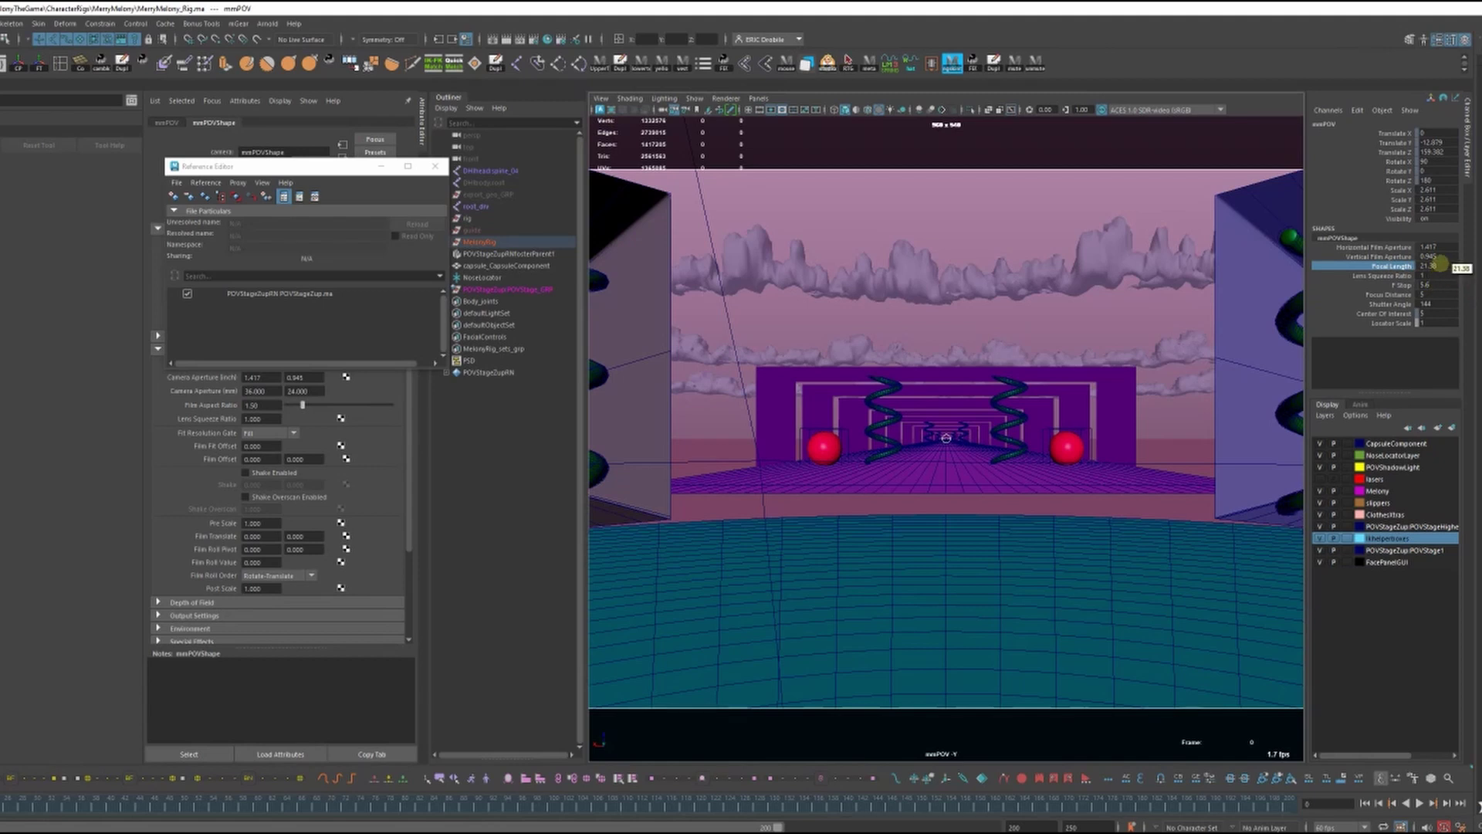
double_click(1441, 265)
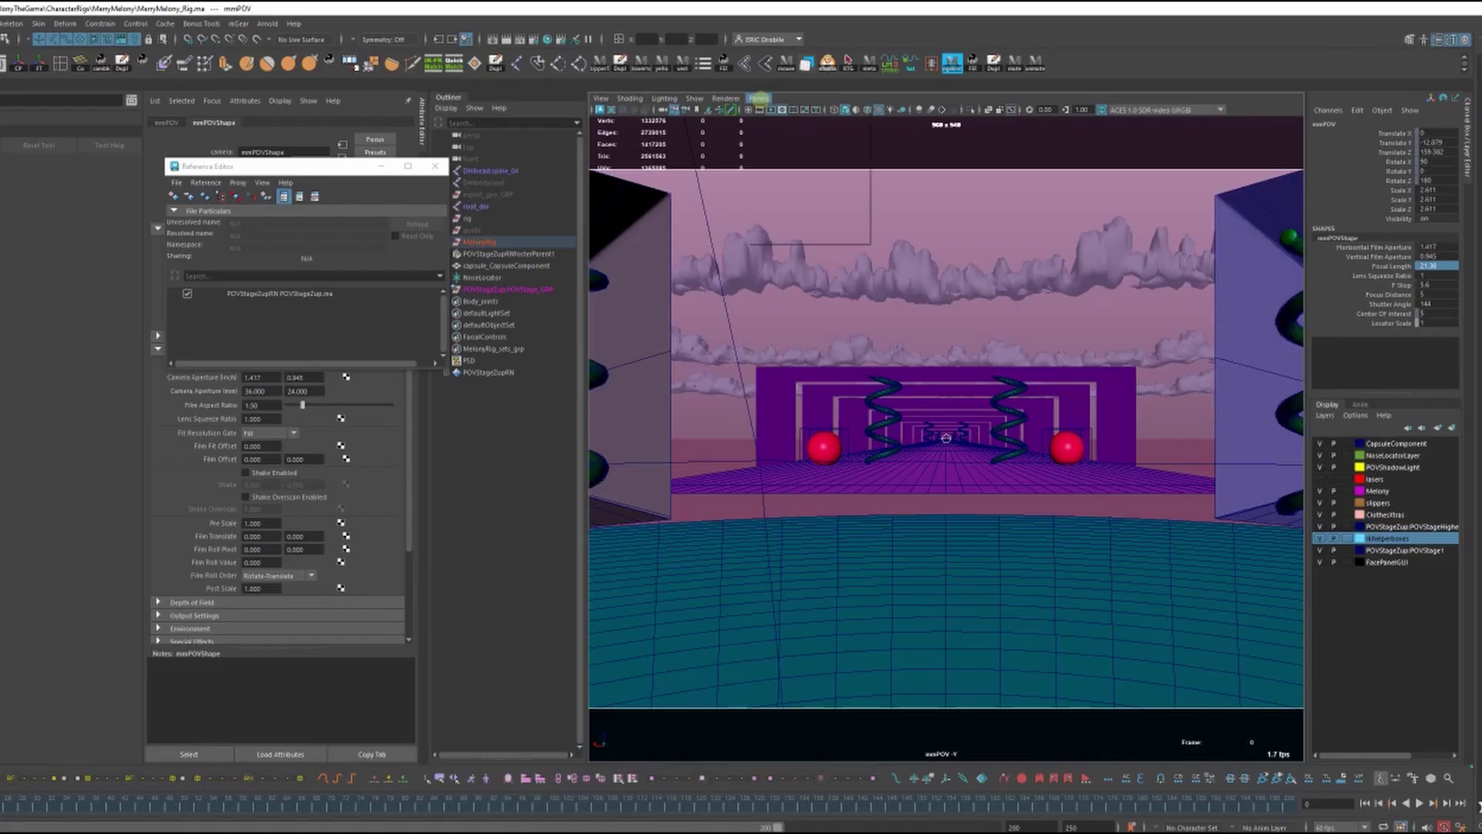
Step: Look through the mmPOV_between camera to view the ground ahead of the character
left_click(759, 98)
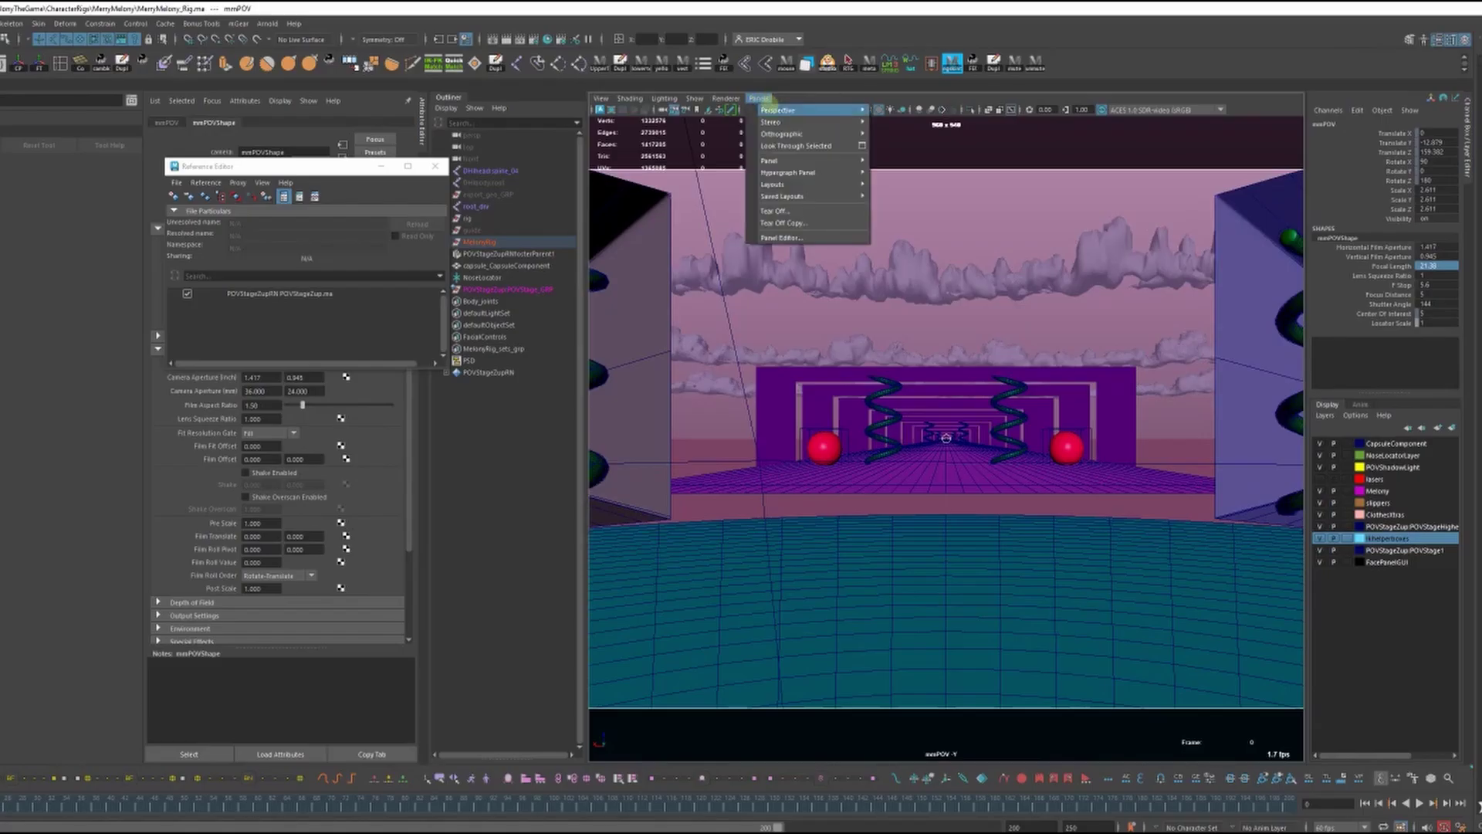
mouse_move(775, 111)
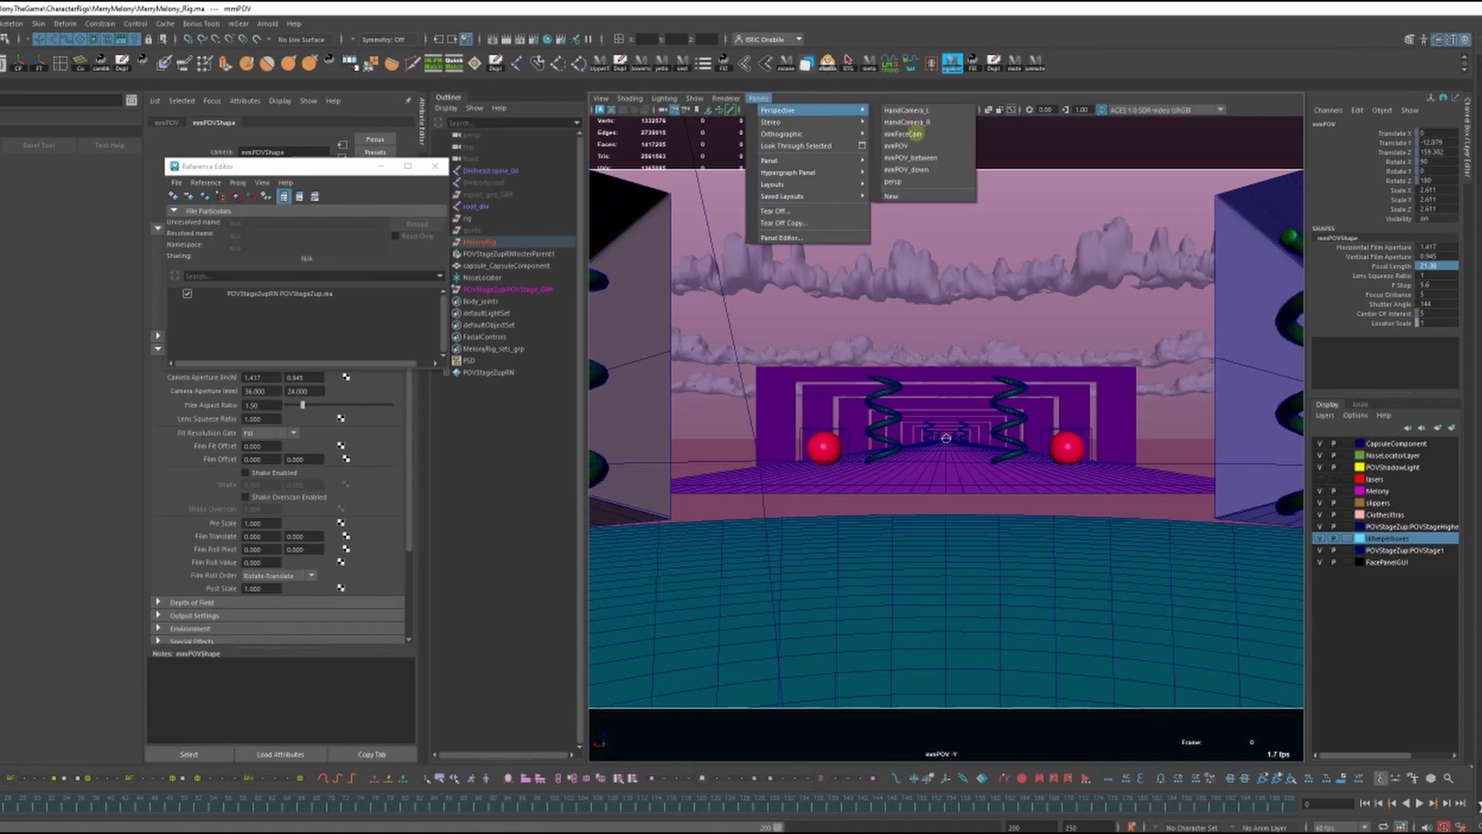
left_click(911, 158)
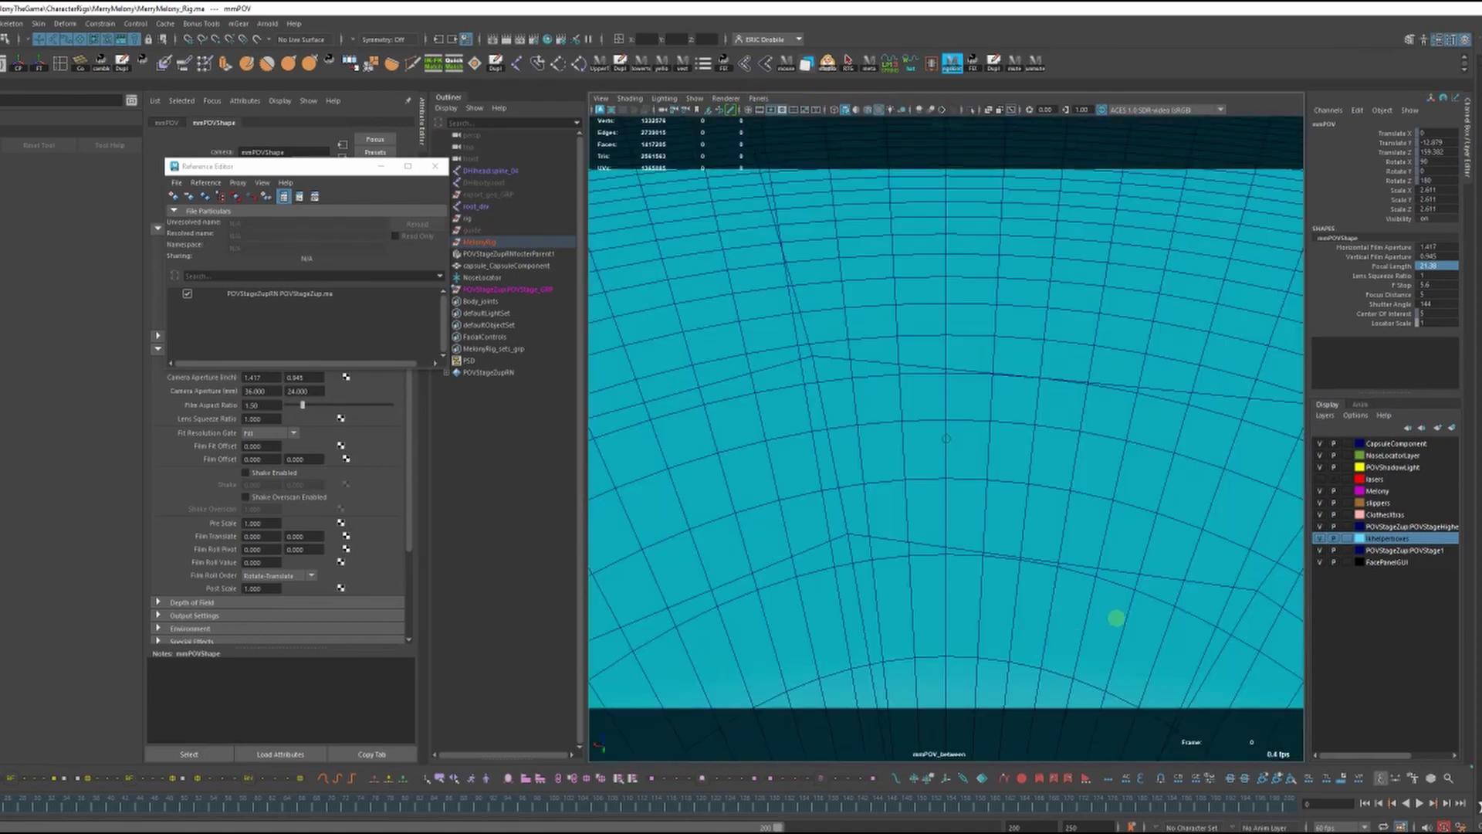
left_click(1006, 146)
Step: Look through the mmPOV_down camera at the character's body and slippers, and stop the playback
left_click(759, 98)
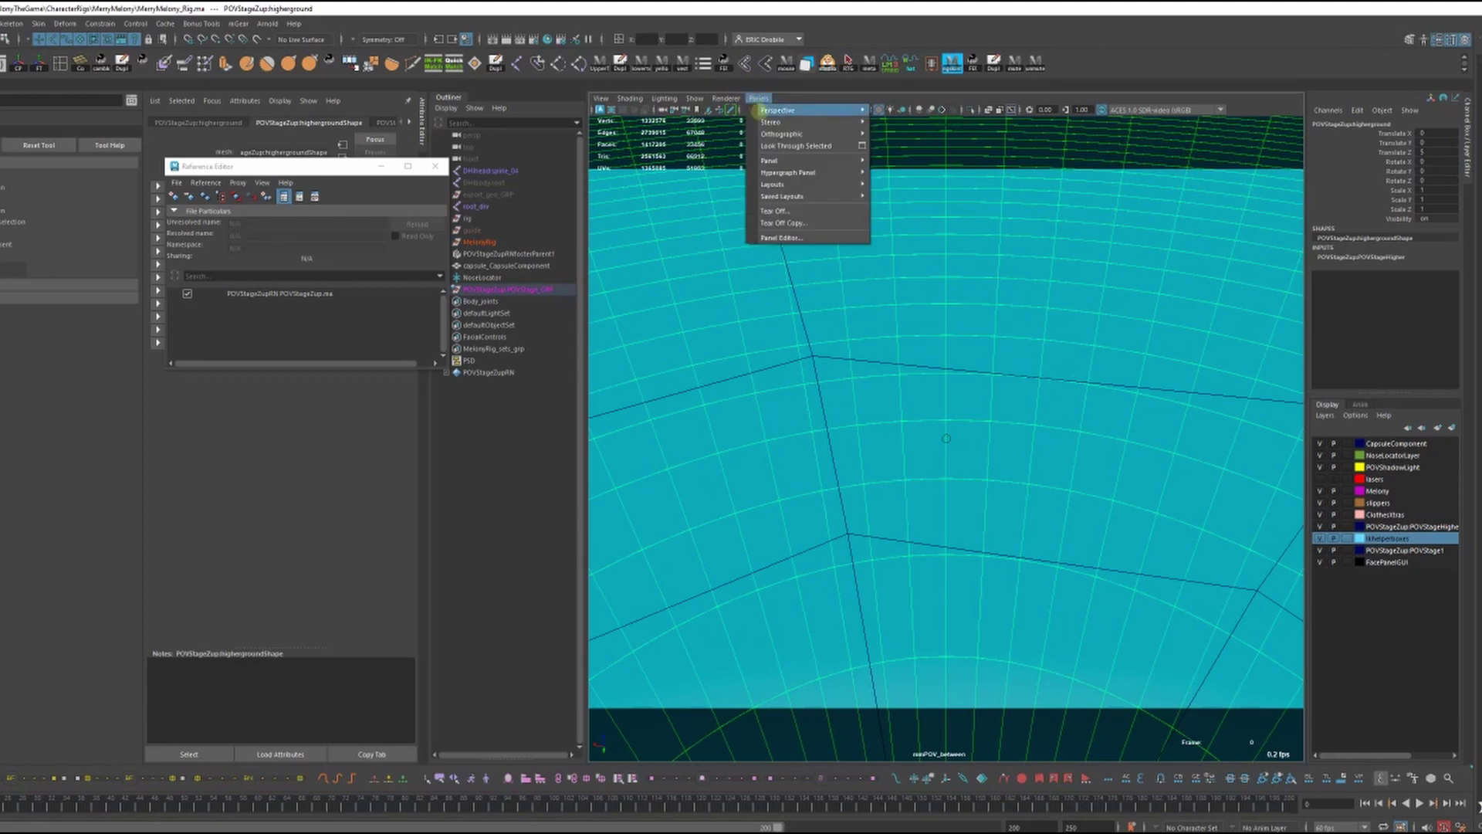
mouse_move(755, 109)
left_click(926, 168)
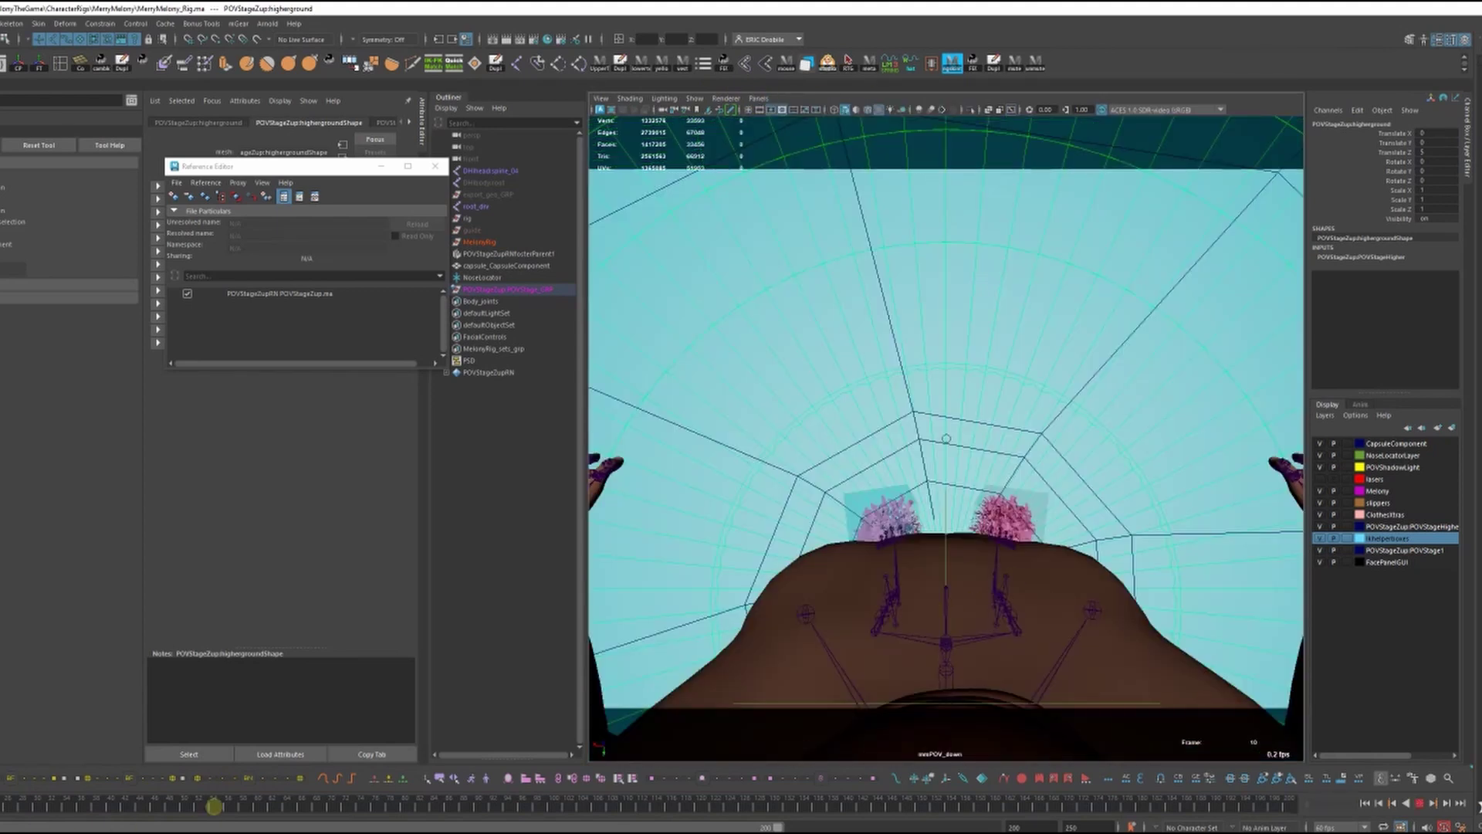
key("Escape")
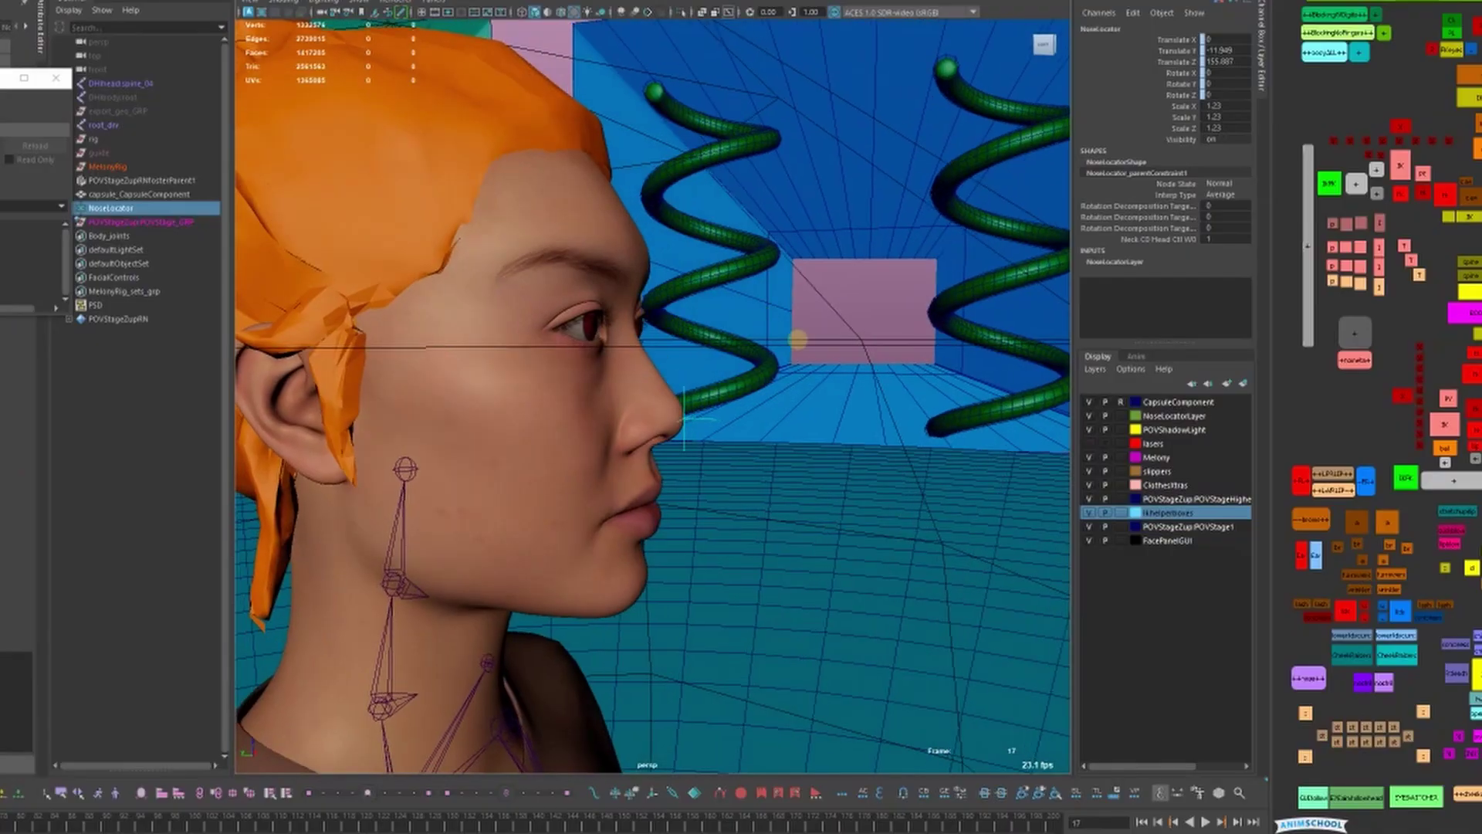
Step: Examine the NoseLocator from the side of the head, and look through the mmFaceCam camera at the first frame
left_click_drag(727, 341, 842, 317, "alt")
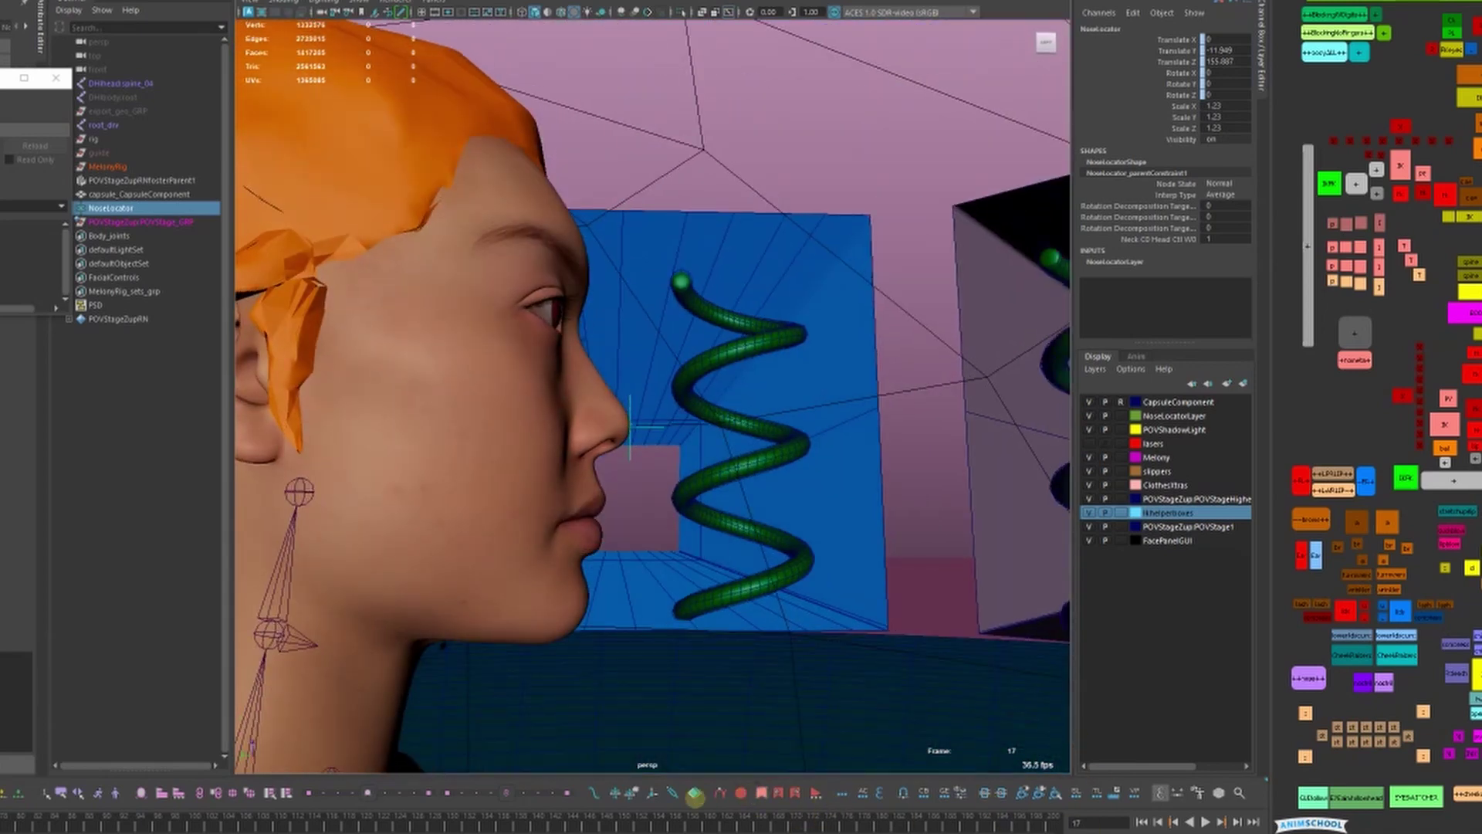
left_click(721, 793)
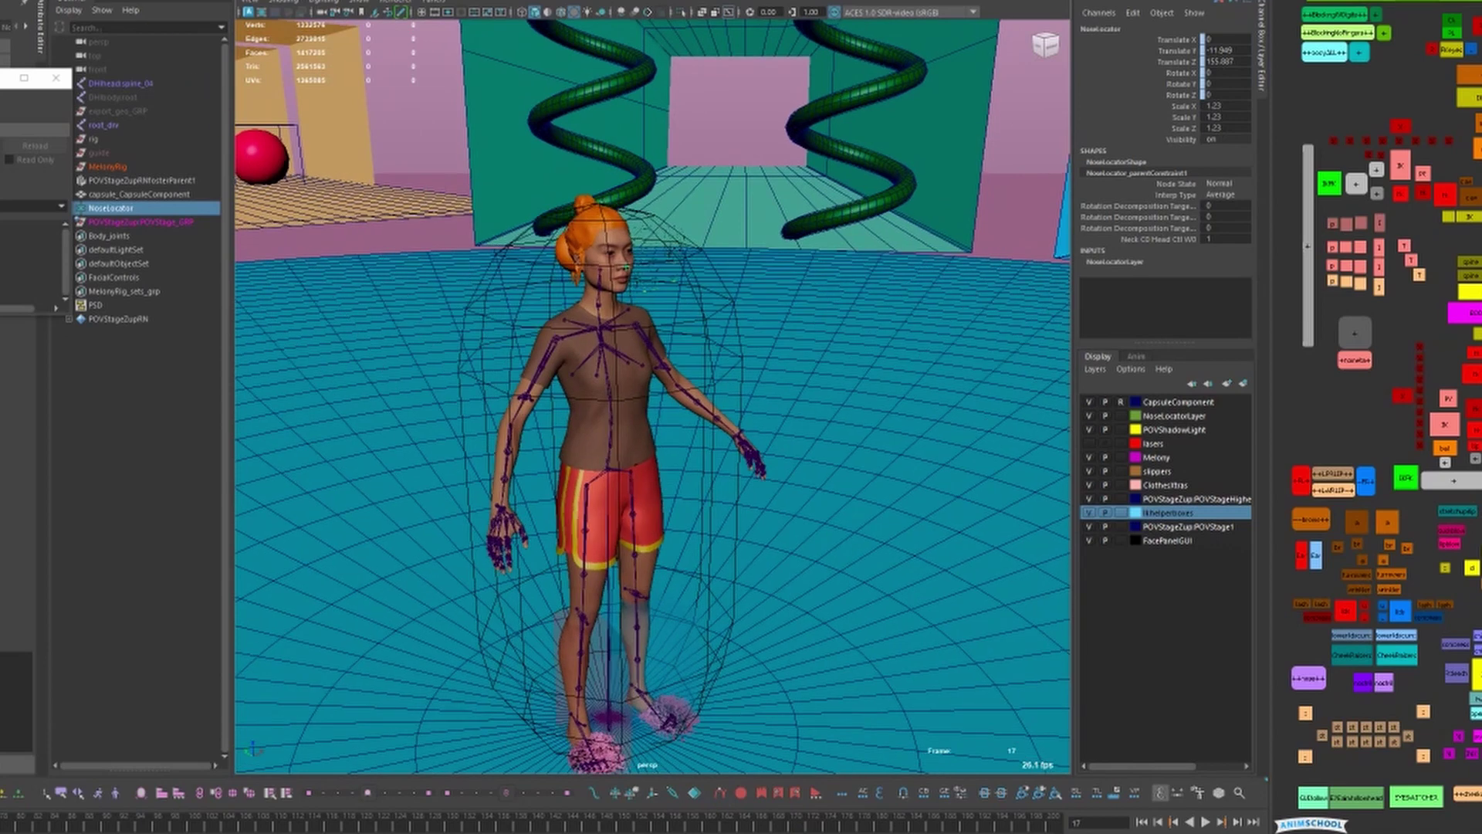
left_click(432, 2)
mouse_move(463, 13)
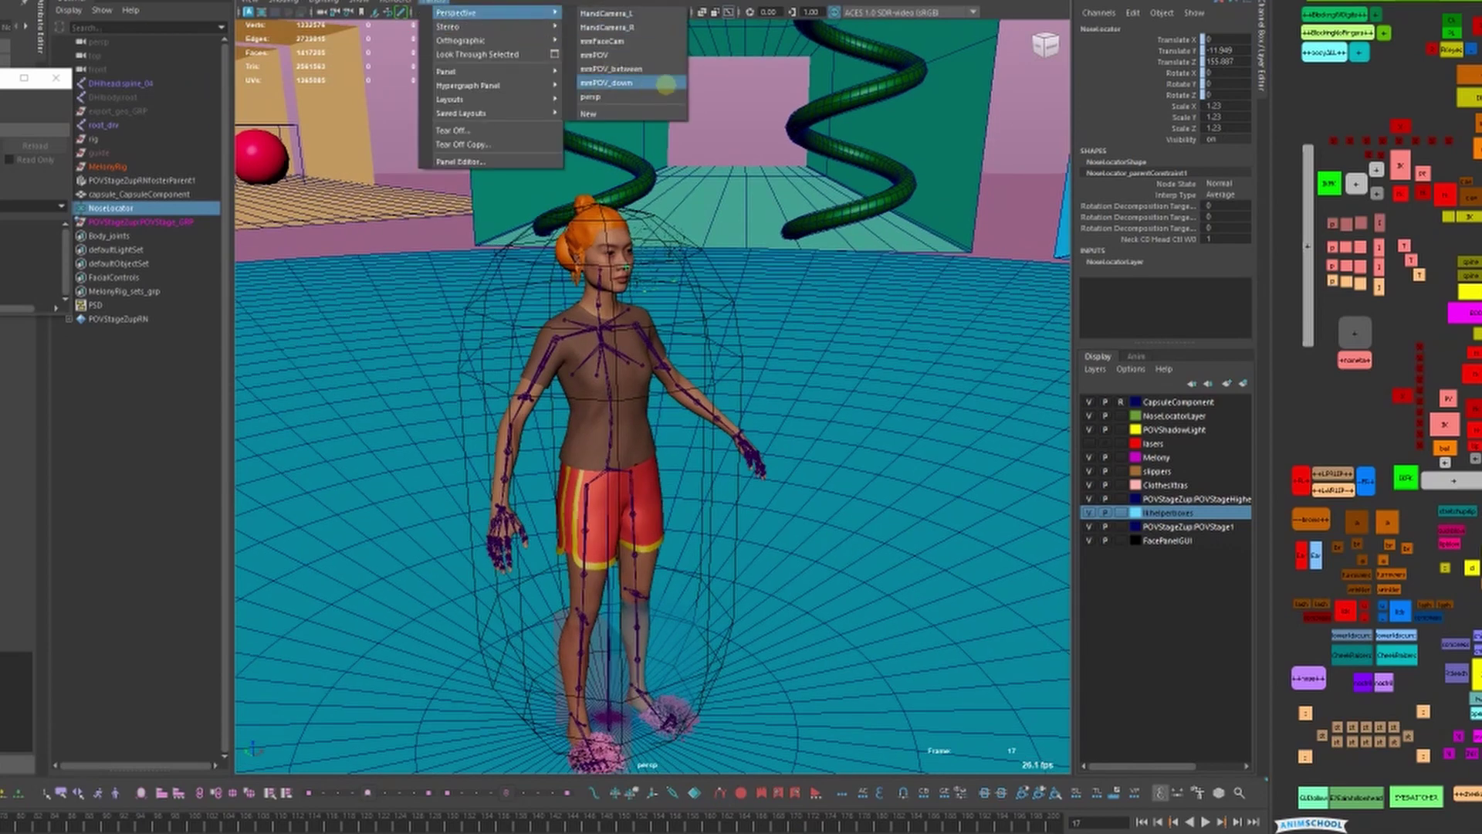
left_click(625, 41)
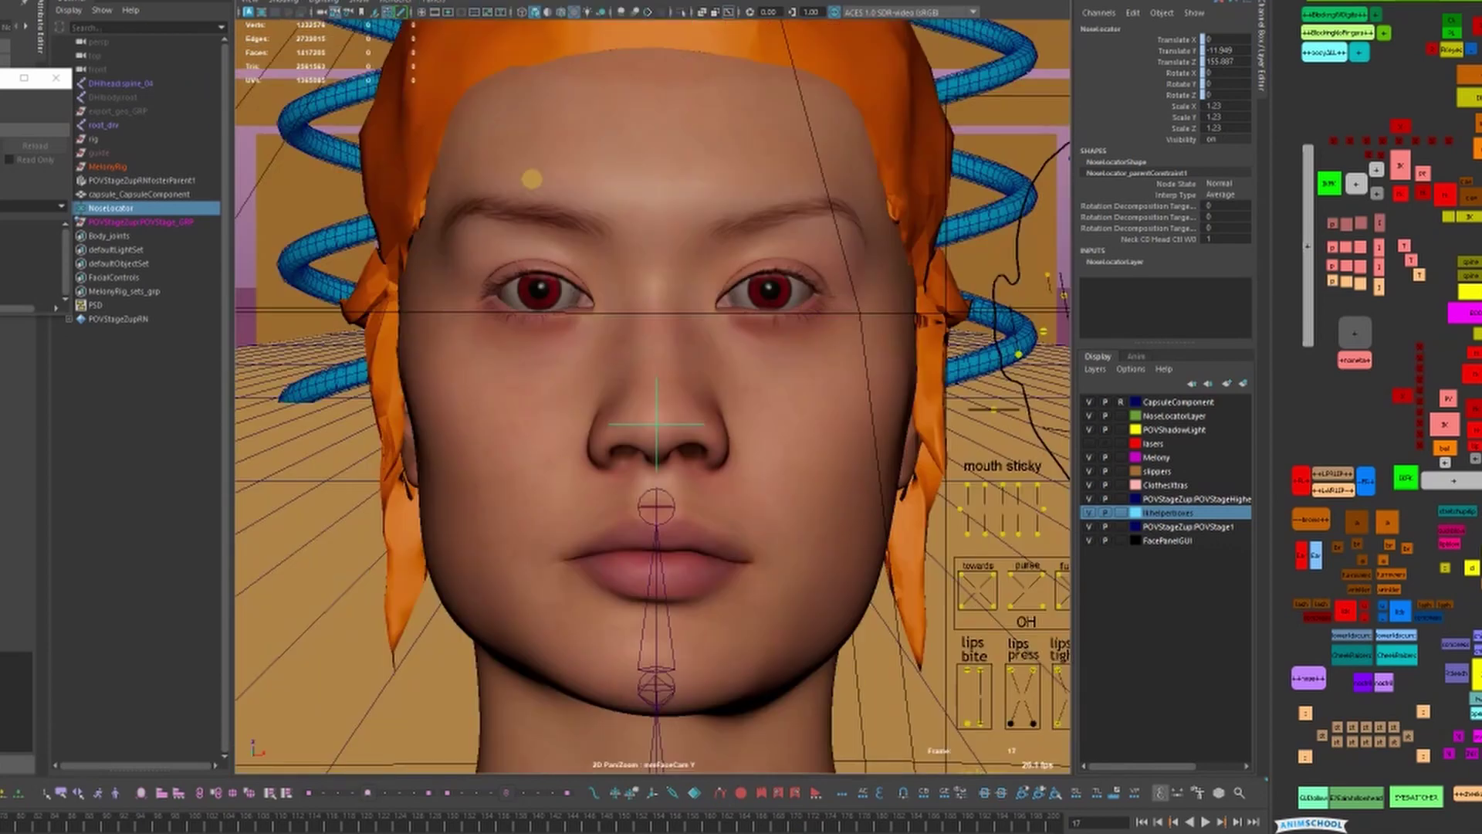
key("alt+shift+v")
Step: Look through the HandCamera_L camera at the left hand, and choose another perspective camera for the viewport
left_click(433, 2)
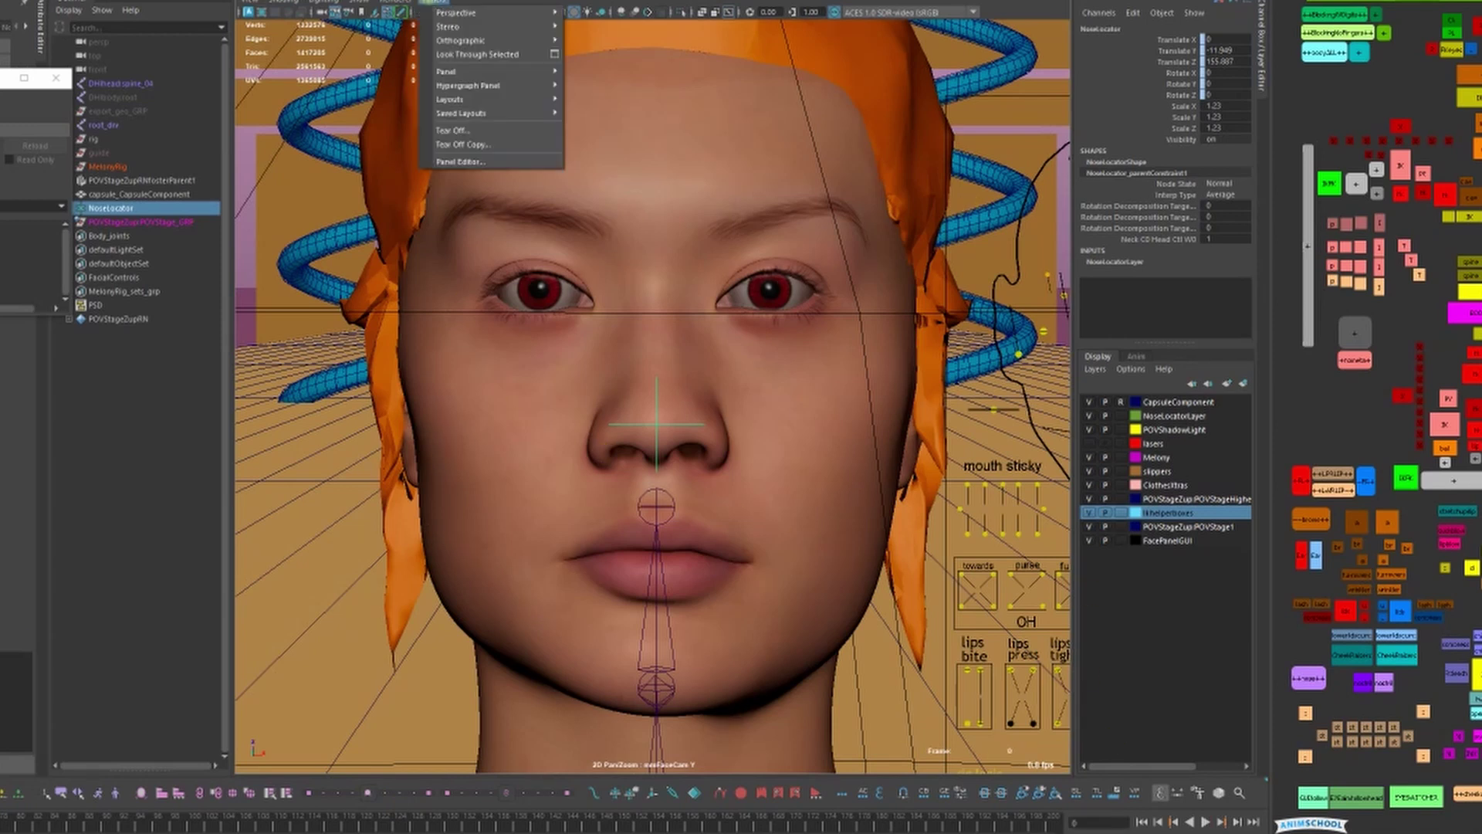
mouse_move(494, 12)
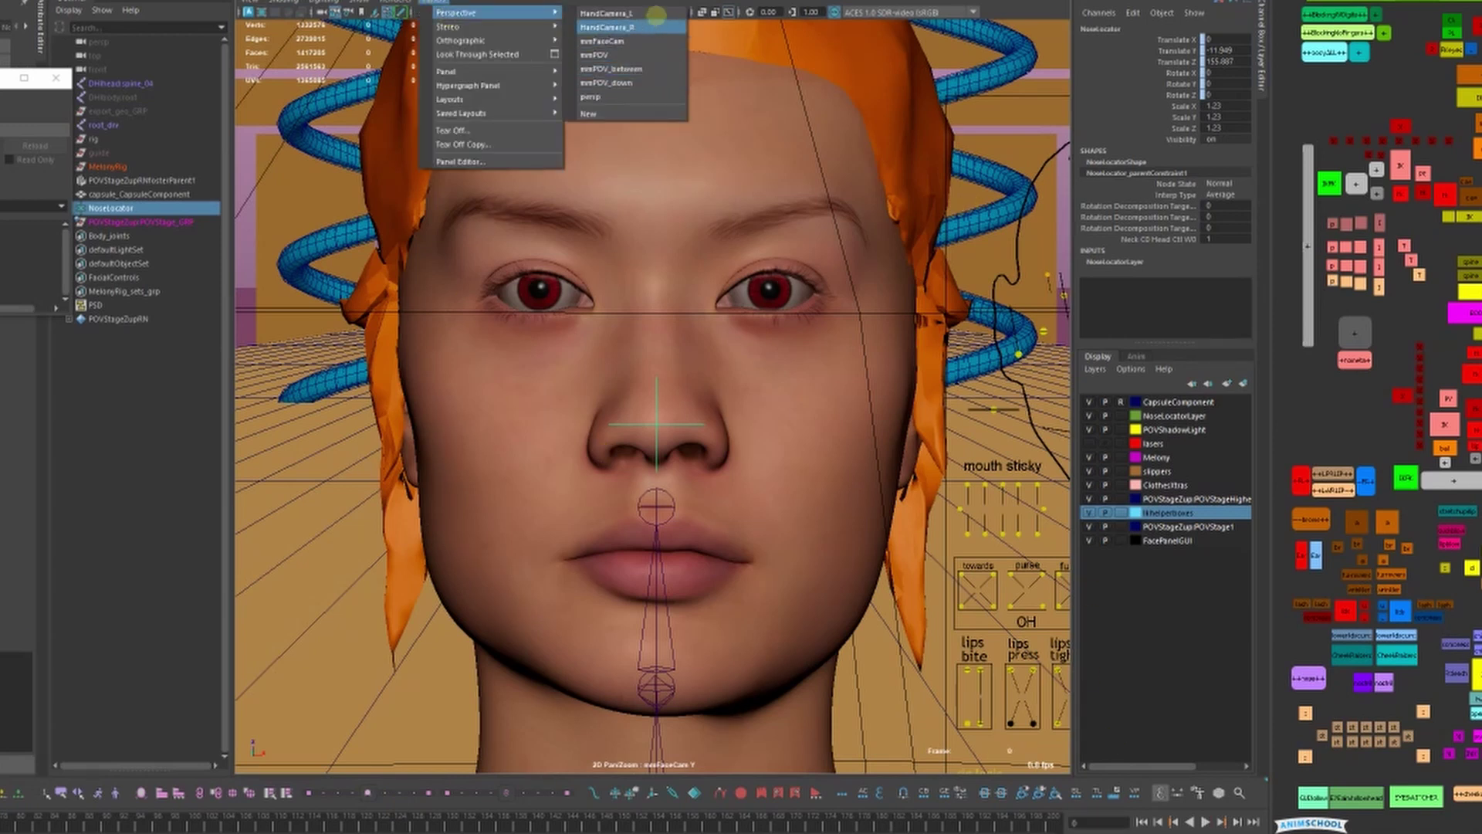
left_click(649, 14)
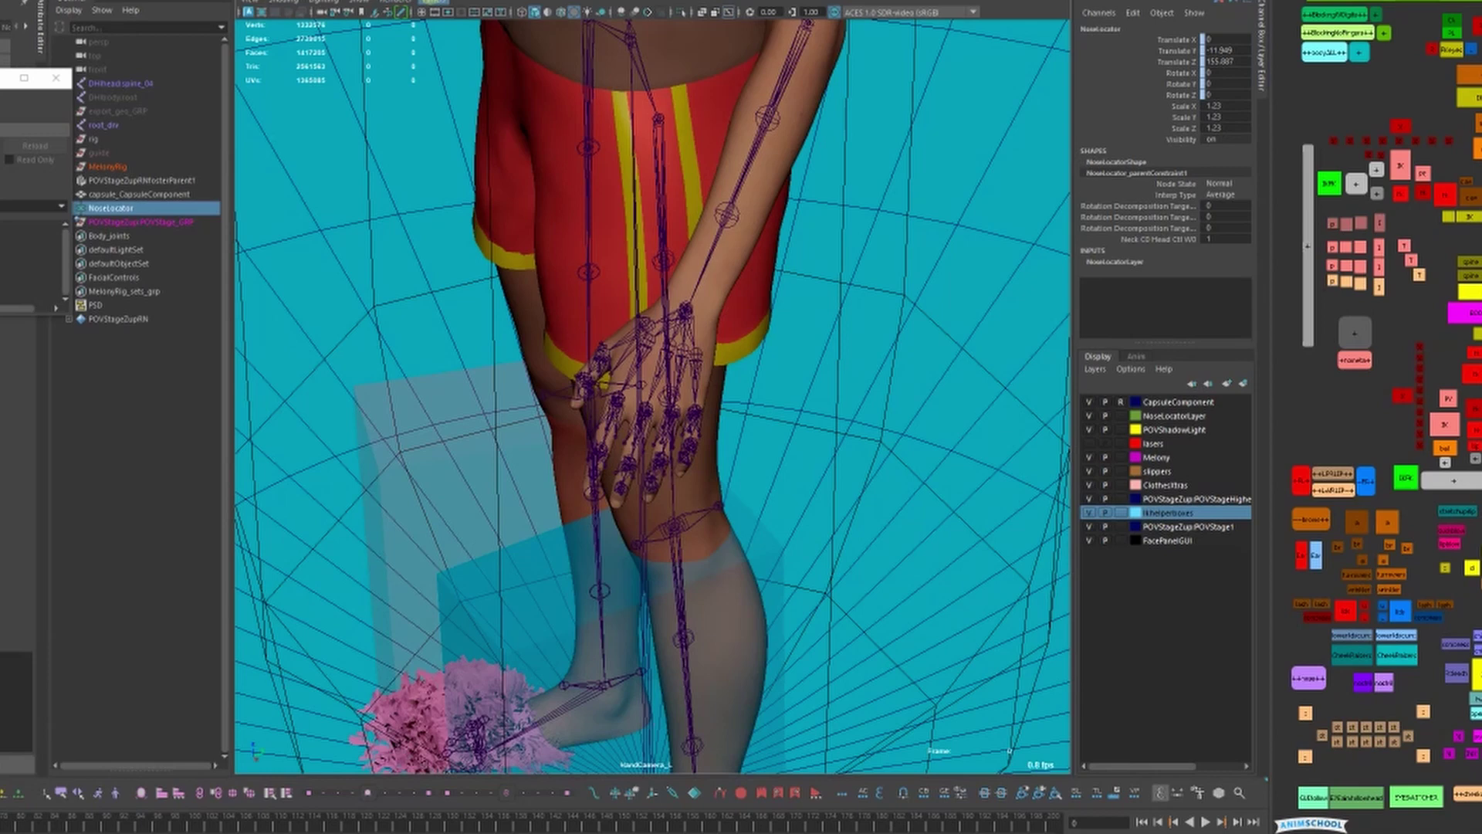
left_click(434, 1)
mouse_move(463, 11)
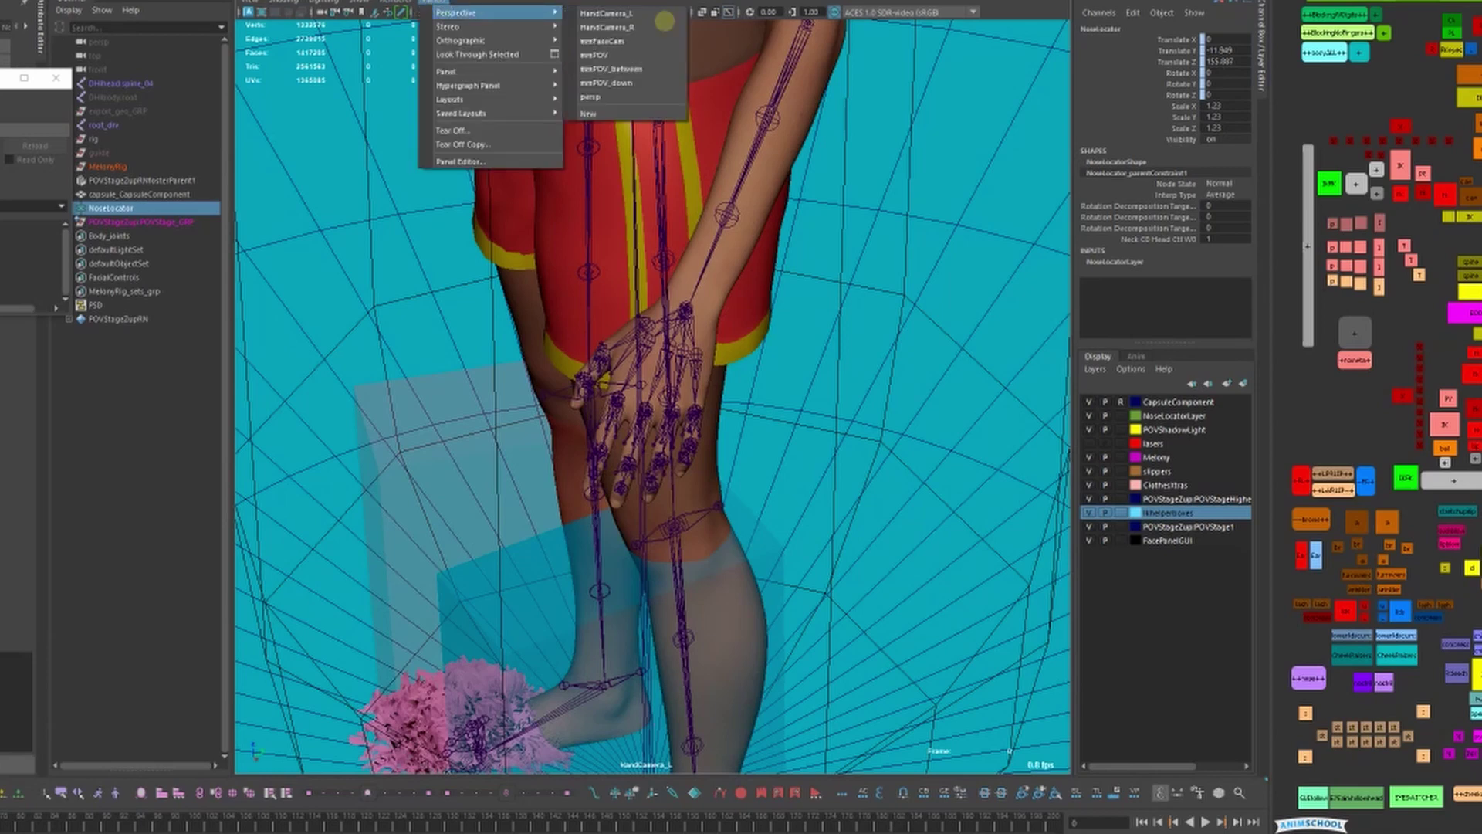
left_click(645, 65)
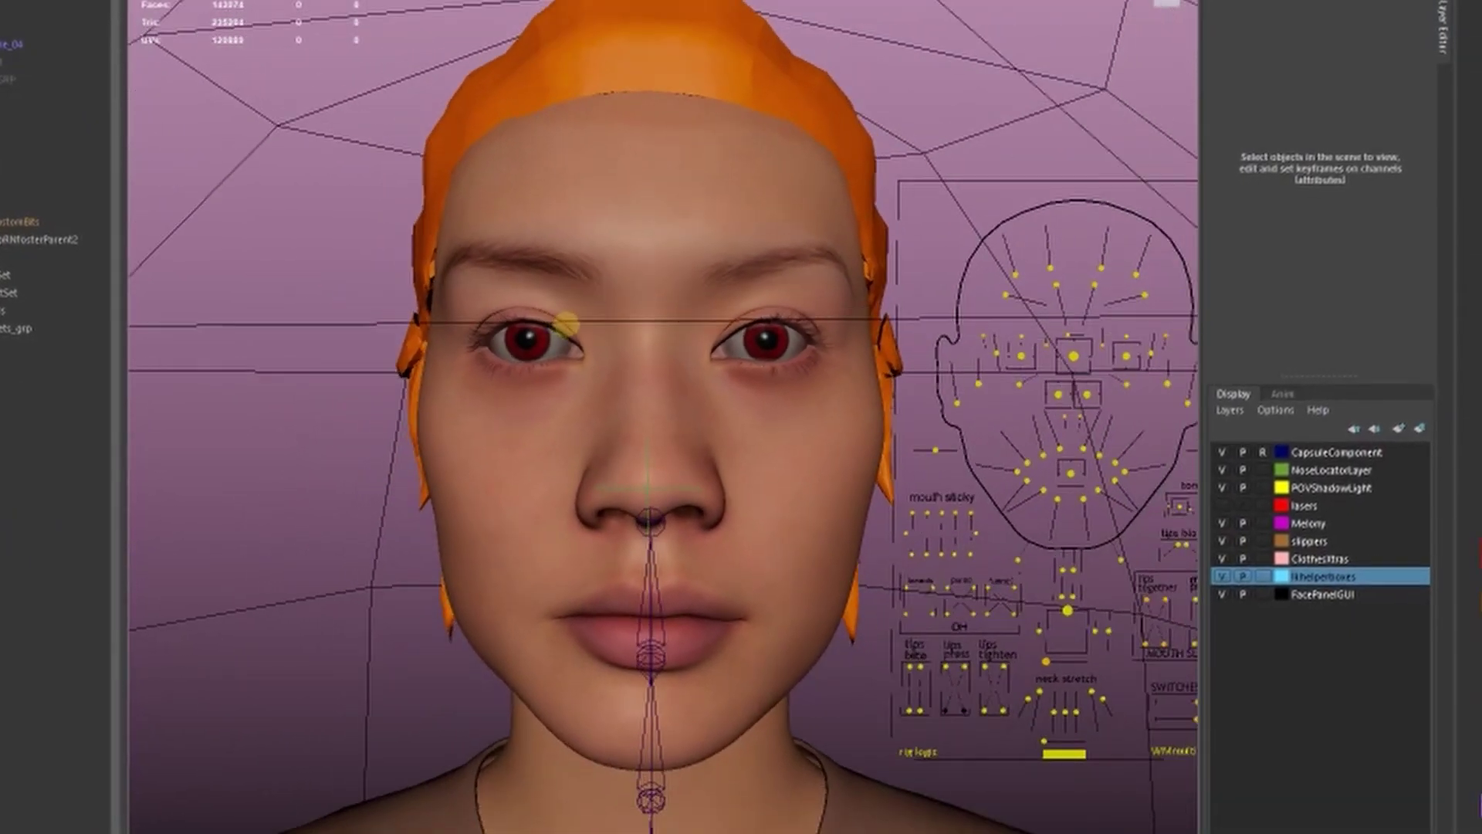
Step: Examine the character's face from the front and close in on the eyes and nose
left_click_drag(563, 322, 562, 330, "alt")
mouse_move(562, 330)
right_mouse_down("alt")
mouse_move(480, 342)
mouse_move(584, 331)
right_mouse_up("alt")
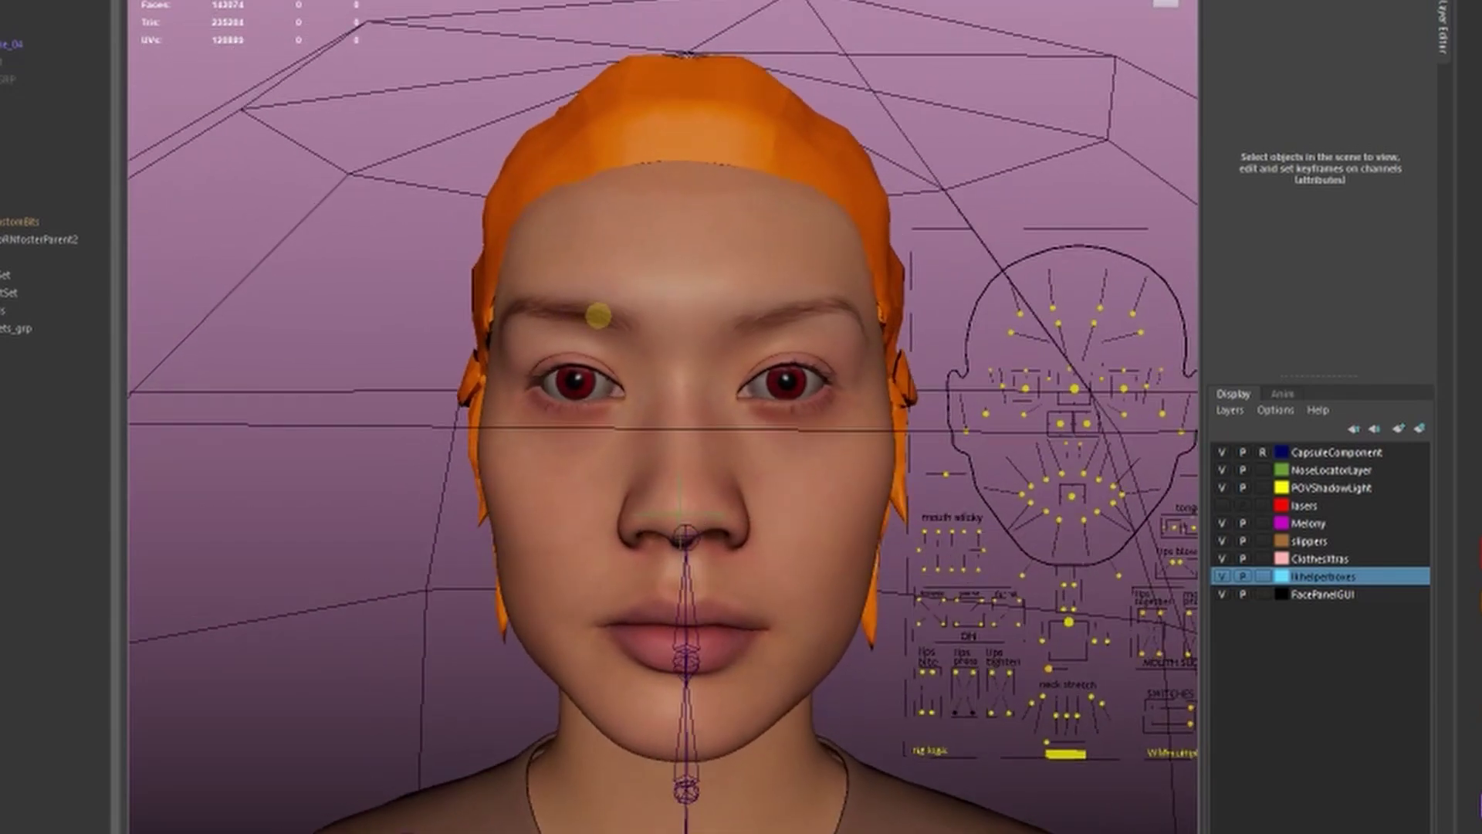
left_click_drag(758, 340, 672, 345, "alt")
right_click_drag(672, 346, 1011, 315, "alt")
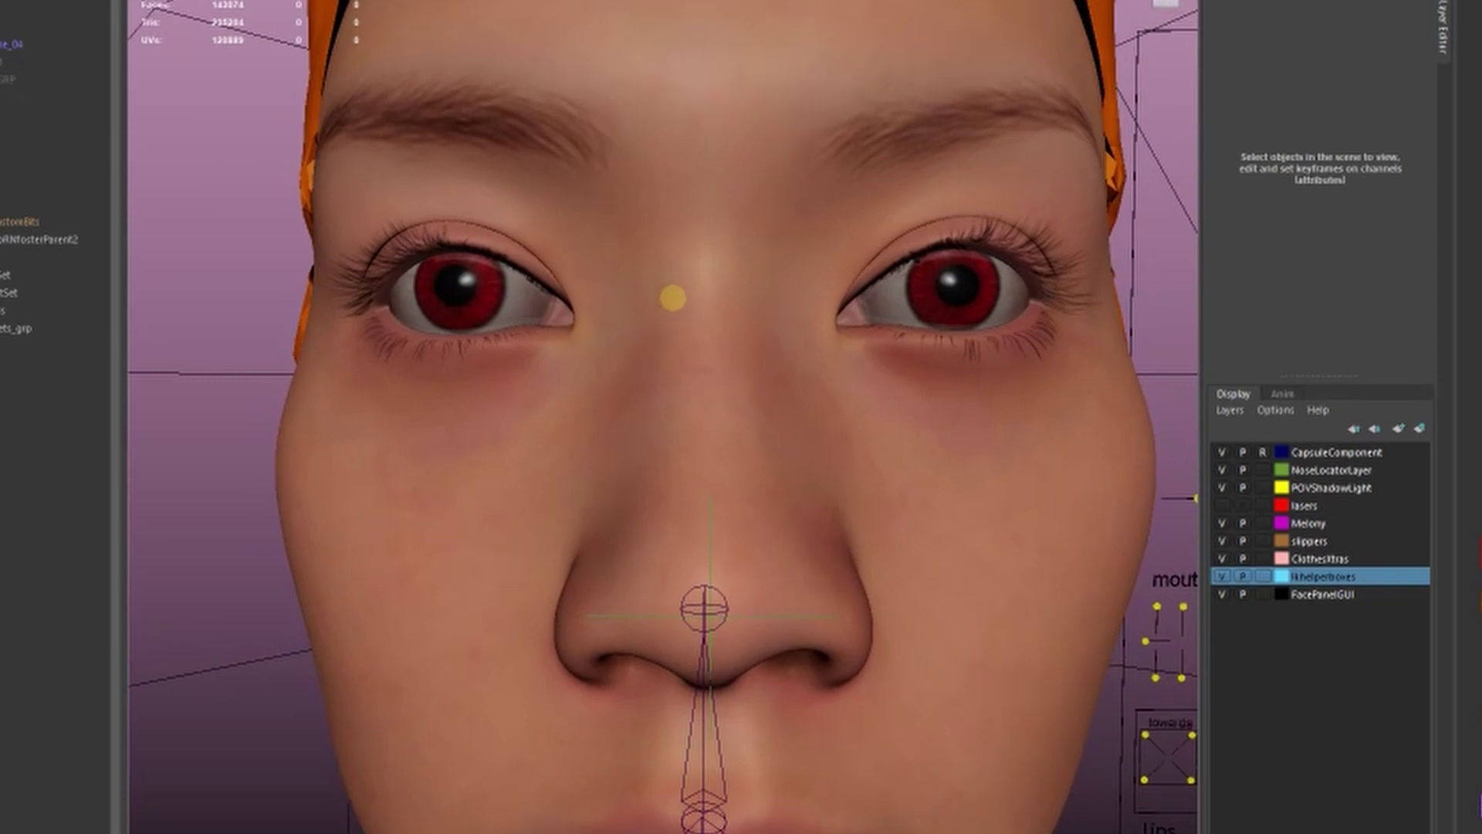